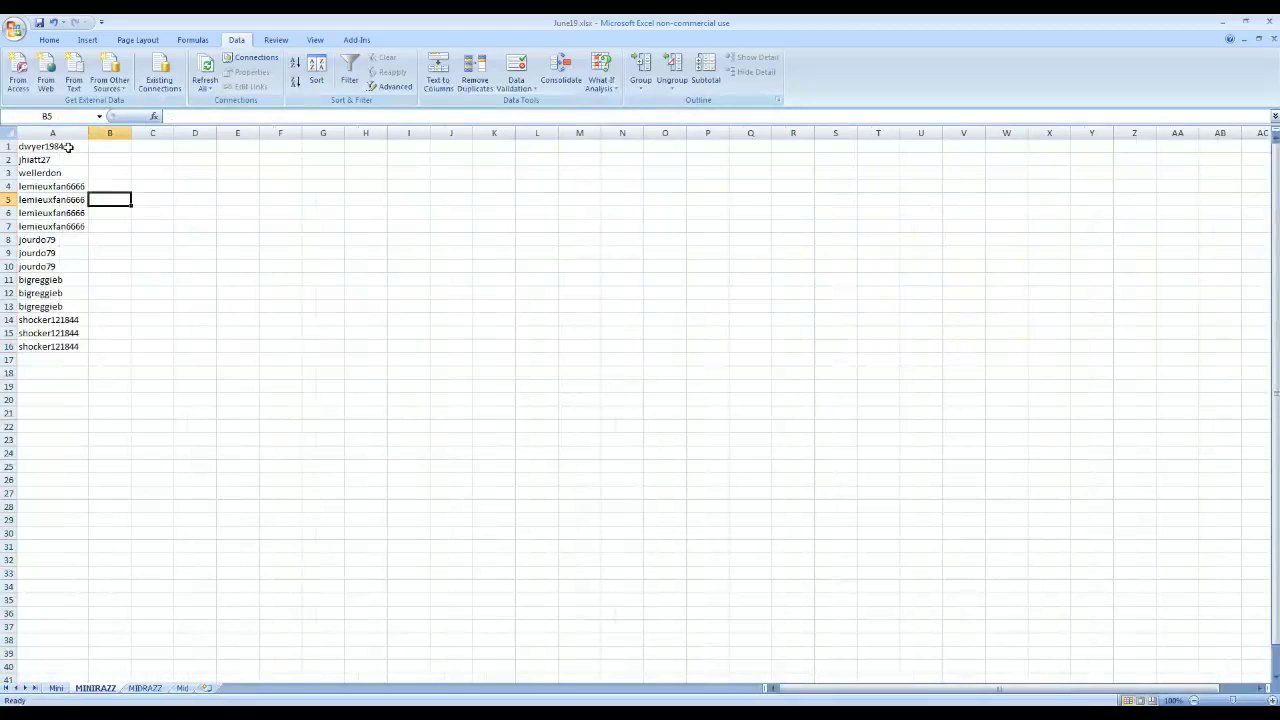
pyautogui.click(47, 146)
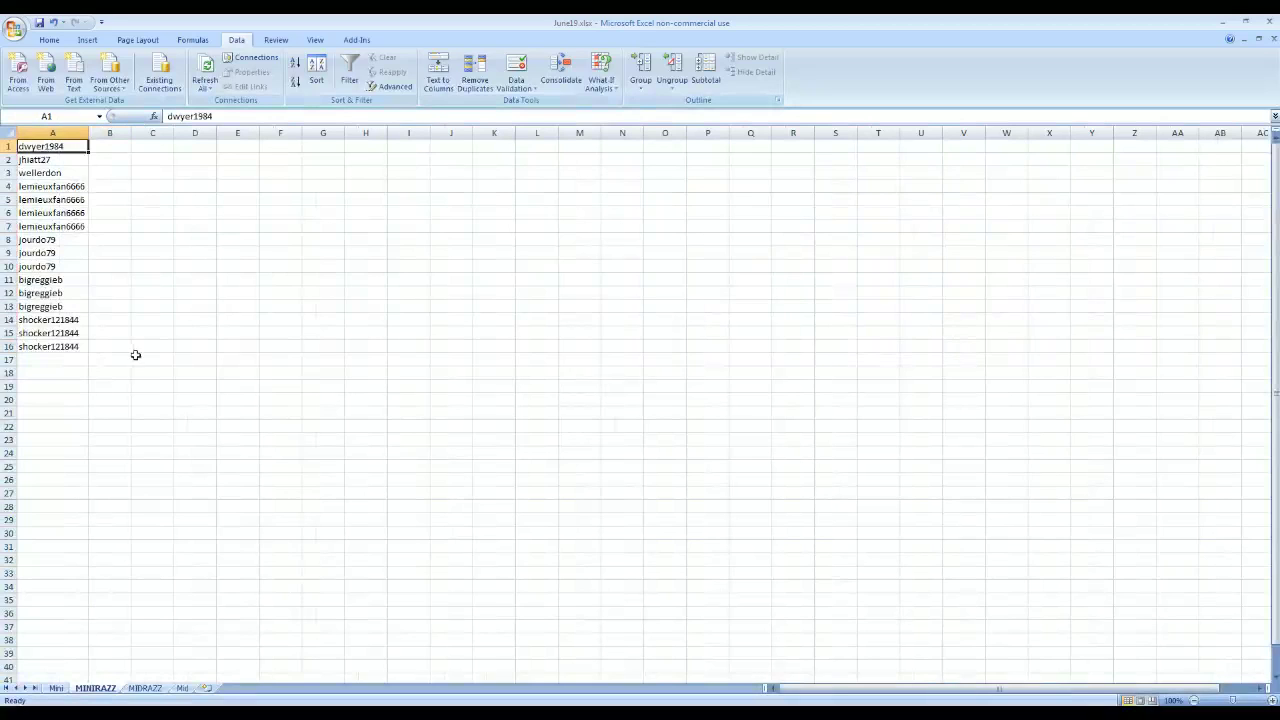
pyautogui.click(62, 163)
pyautogui.click(43, 174)
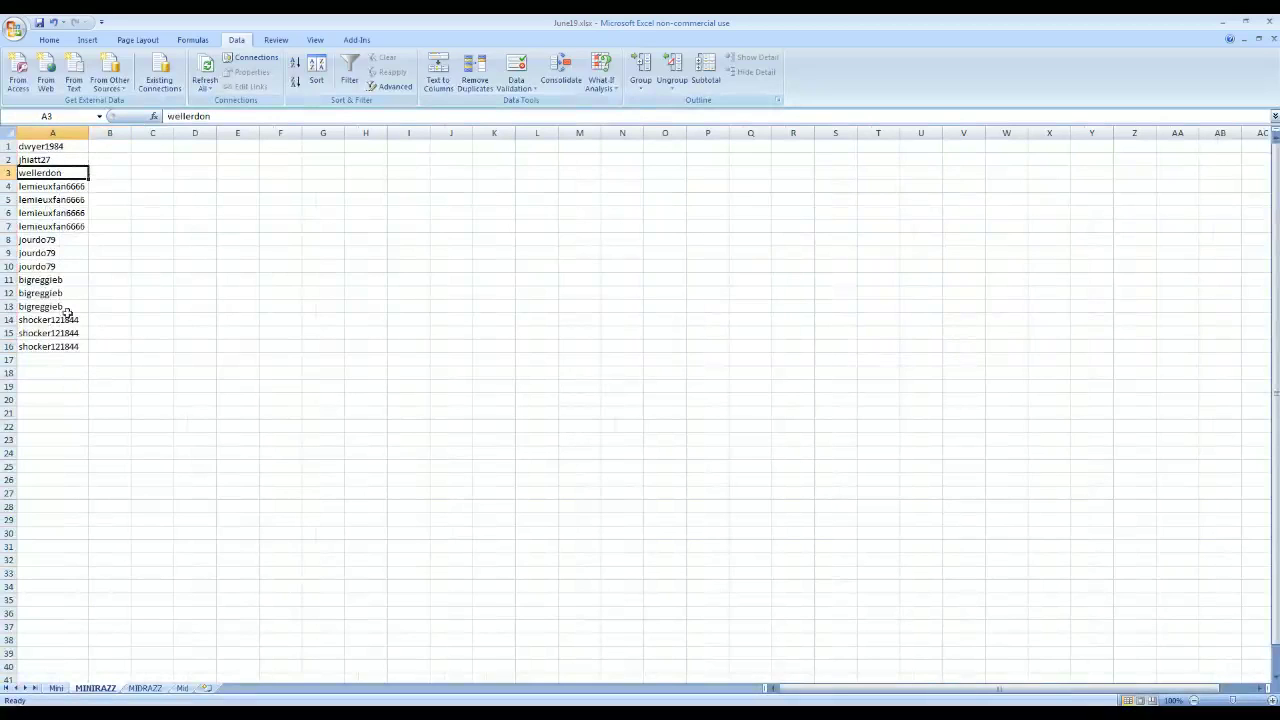
pyautogui.moveTo(44, 191); pyautogui.dragTo(58, 346)
# Enter =rand() in B1 and copy it down through B16 beside the list of usernames.
pyautogui.click(123, 146)
pyautogui.write('=ra')
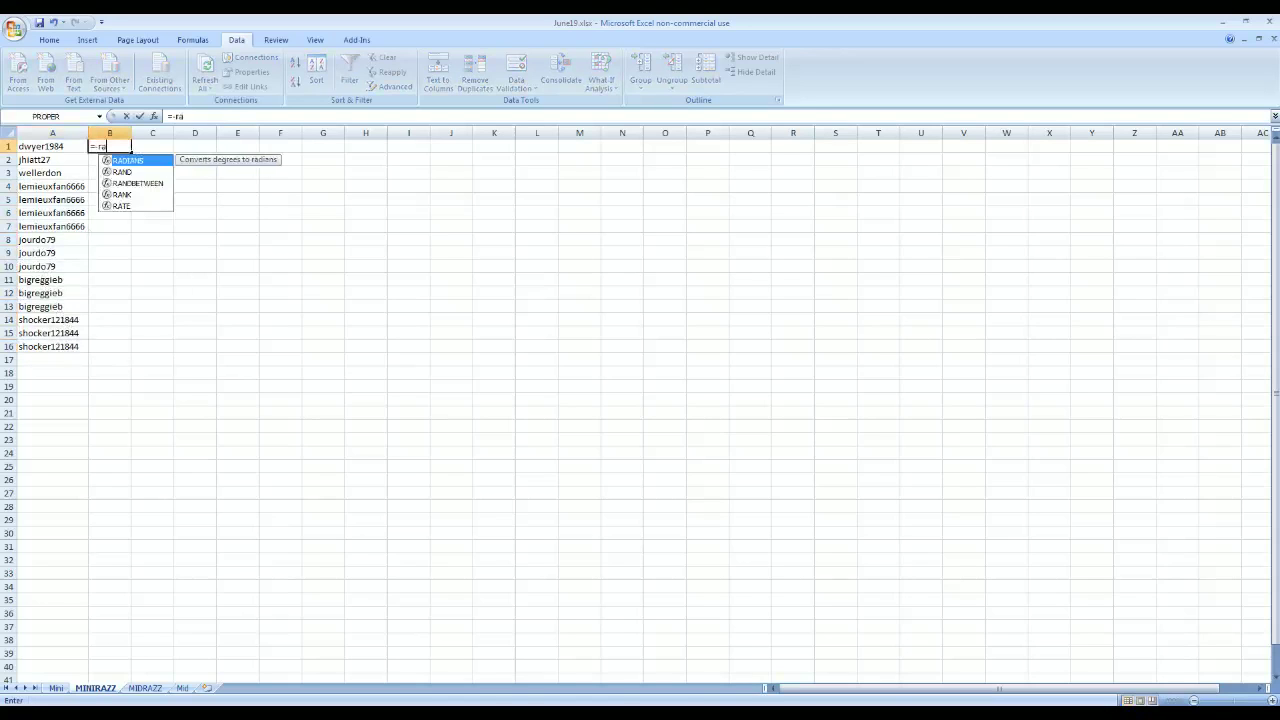
pyautogui.write('nd()')
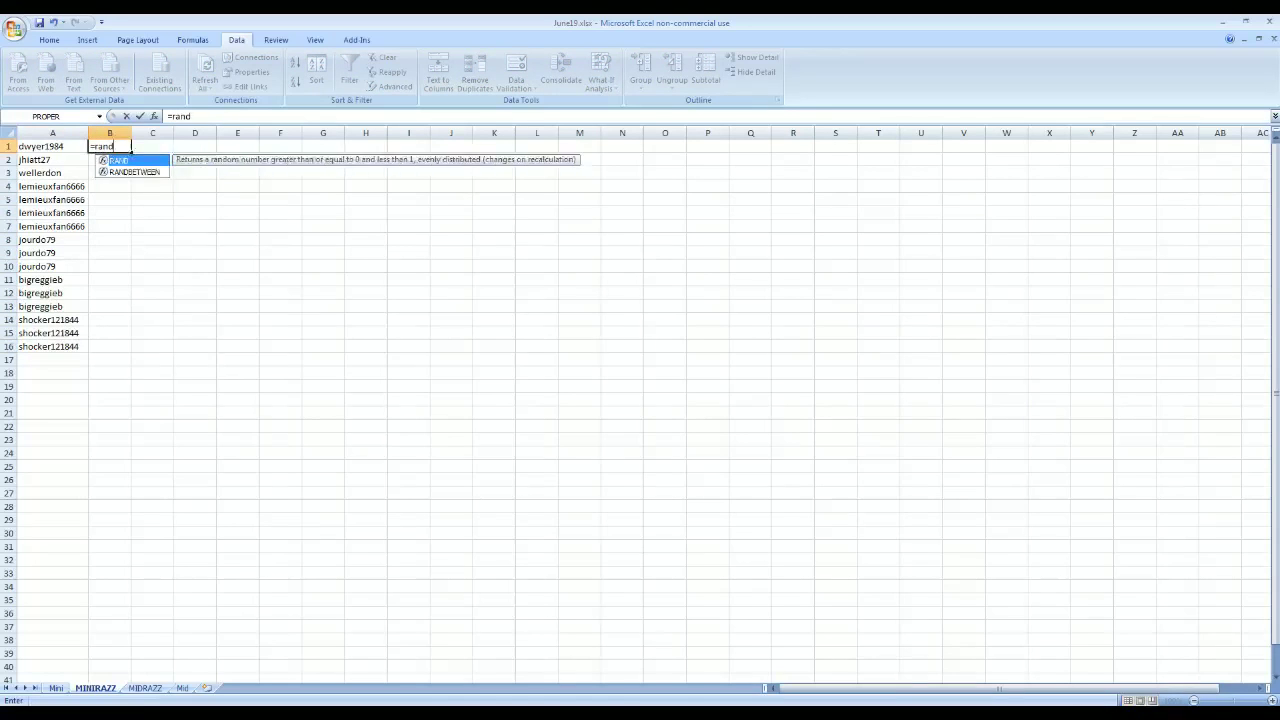
pyautogui.press('Return')
pyautogui.click(116, 150)
pyautogui.hotkey('ctrl', 'c')
pyautogui.moveTo(116, 150); pyautogui.dragTo(106, 343)
pyautogui.hotkey('ctrl', 'v')
# Sort the MINIRAZZ sheet by Column B values, smallest to largest.
pyautogui.click(9, 134)
pyautogui.click(316, 72)
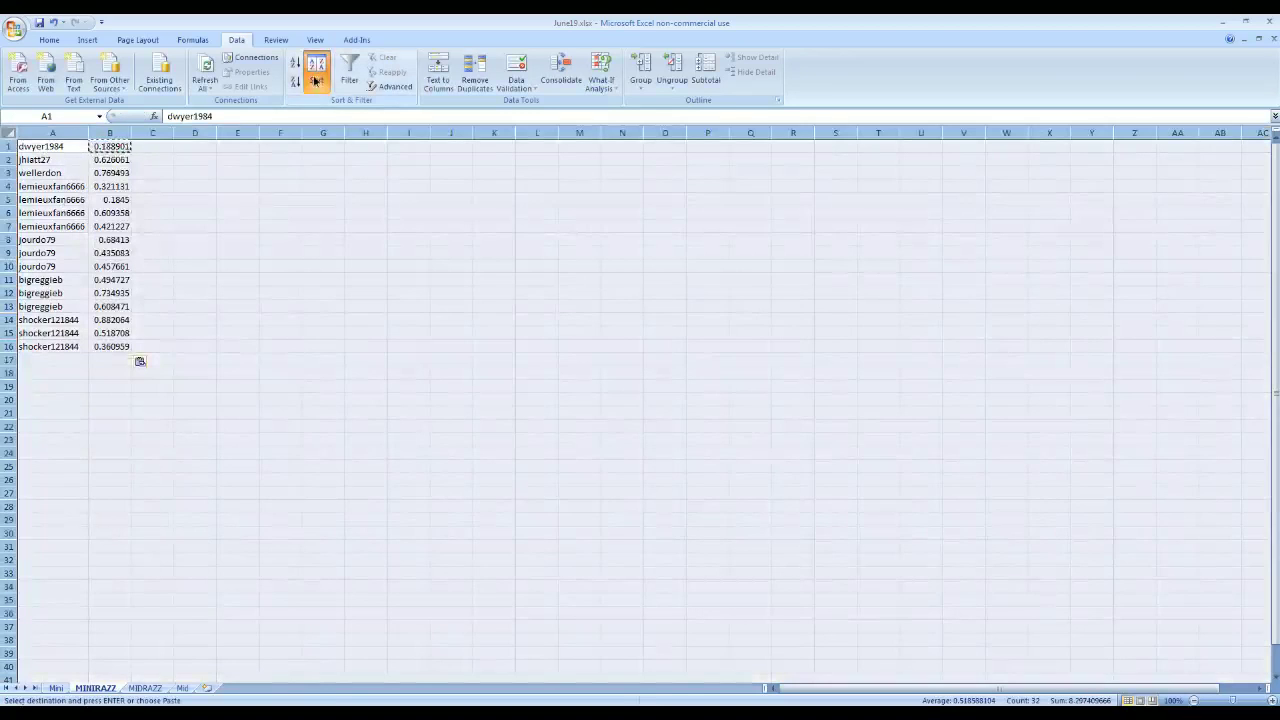
pyautogui.click(758, 330)
pyautogui.click(743, 349)
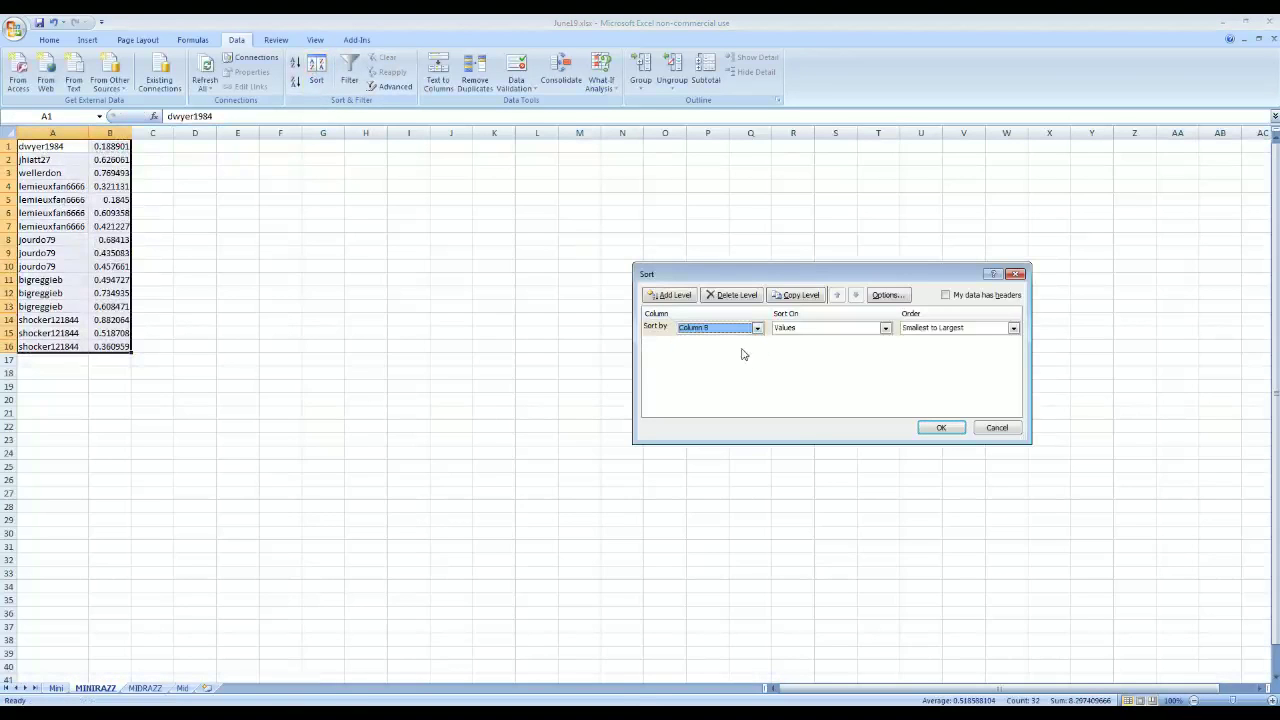
pyautogui.click(932, 428)
pyautogui.click(568, 435)
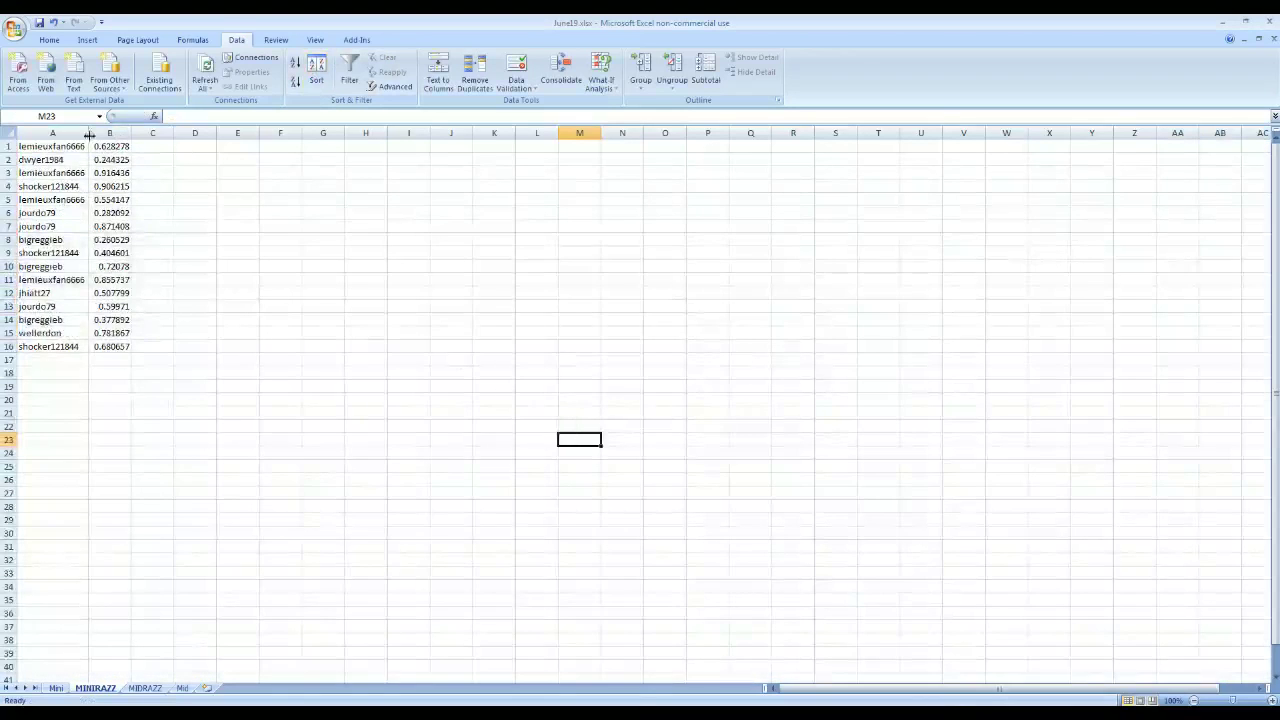
# Copy the usernames in A1:A16 into the RANDOM.ORG List Randomizer in the browser, removing the trailing blank line.
pyautogui.moveTo(30, 146); pyautogui.dragTo(36, 343)
pyautogui.hotkey('ctrl', 'c')
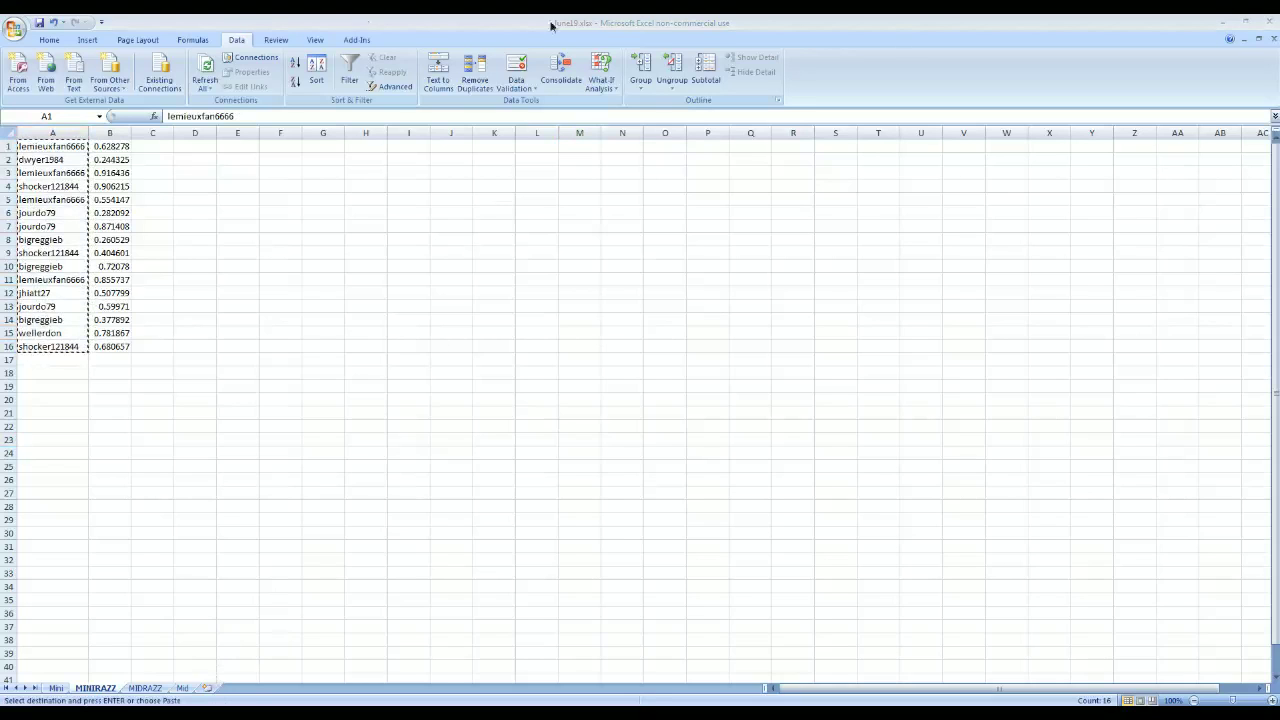
pyautogui.hotkey('alt', 'Tab')
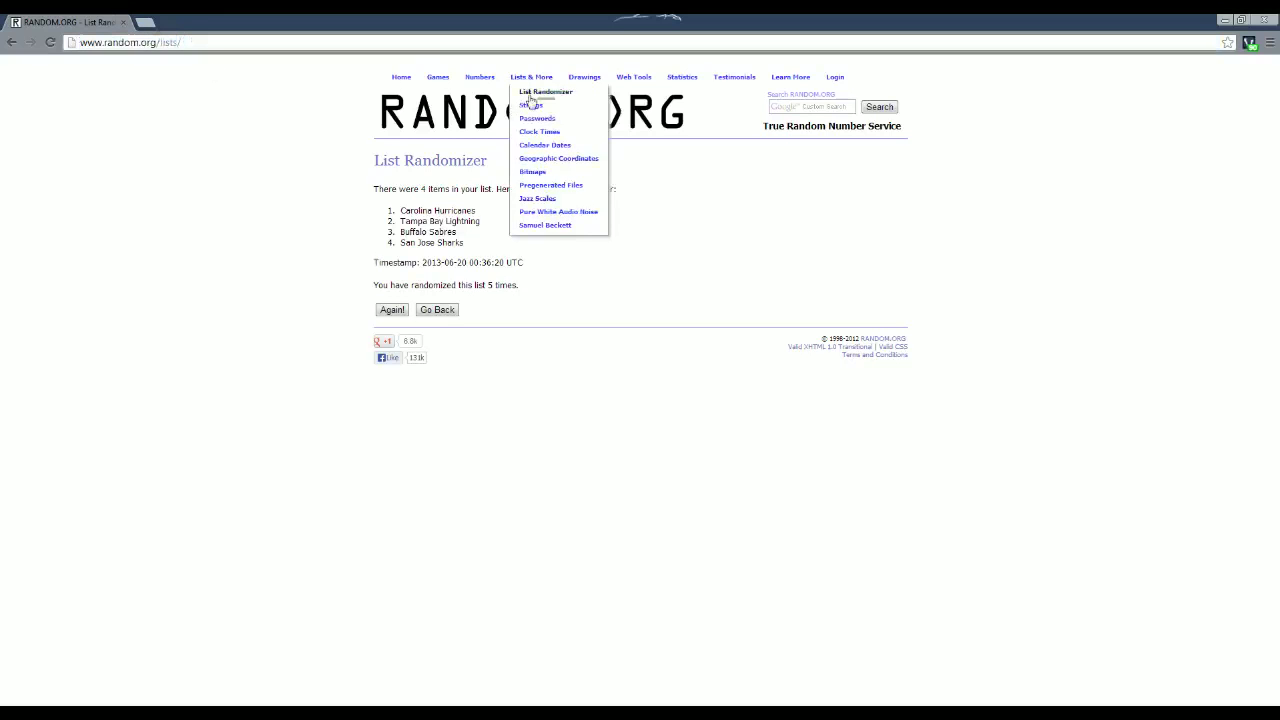
pyautogui.click(525, 96)
pyautogui.hotkey('ctrl', 'v')
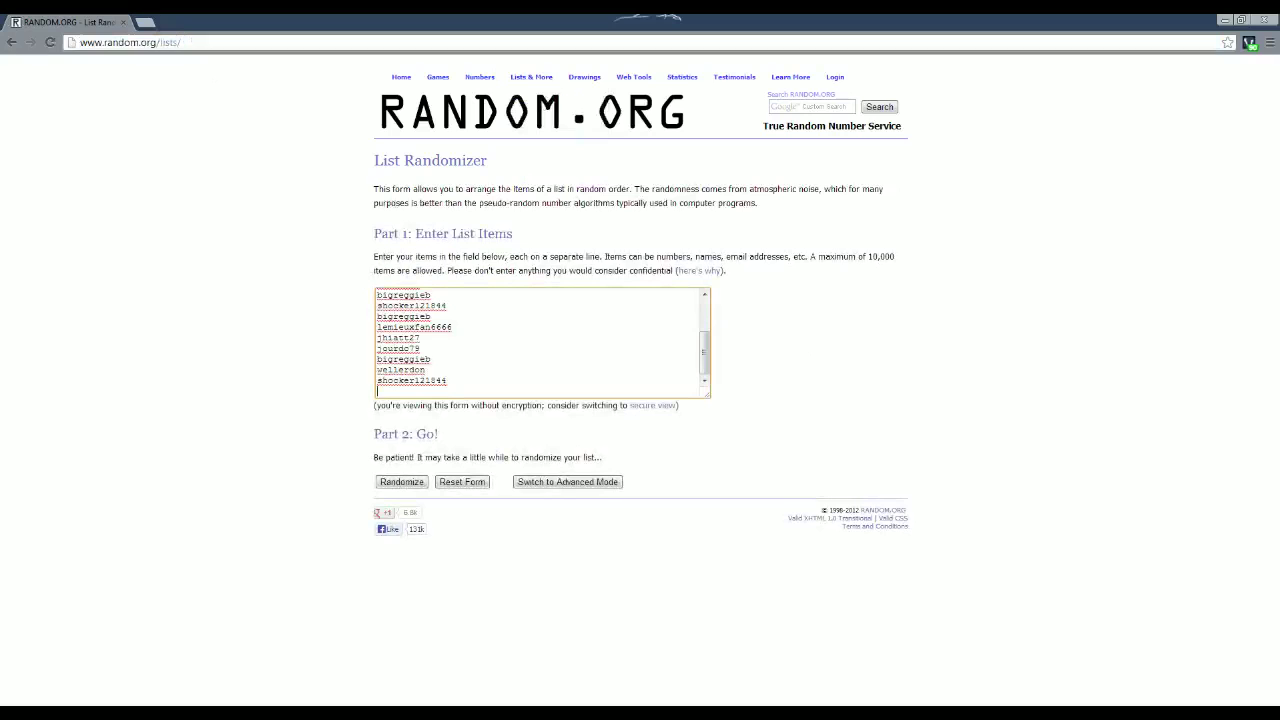
pyautogui.press('BackSpace')
# Randomize the pasted 16-entry list five times.
pyautogui.click(402, 482)
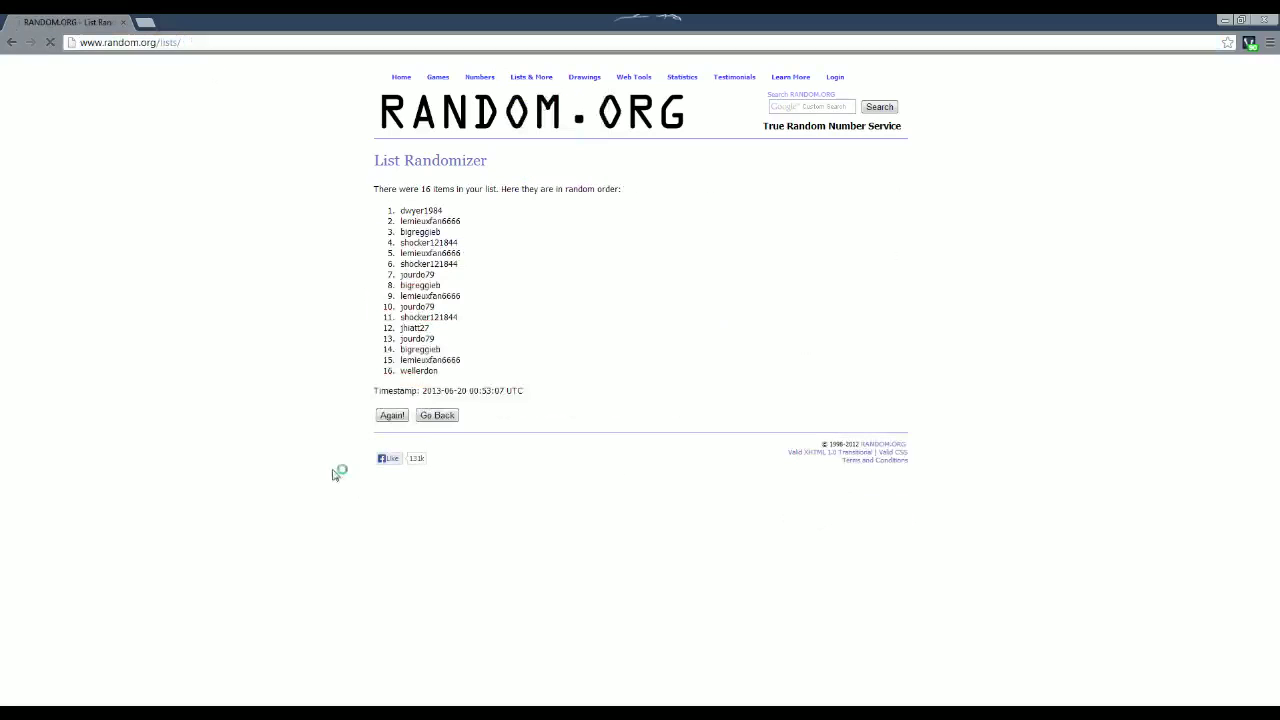
pyautogui.click(392, 415)
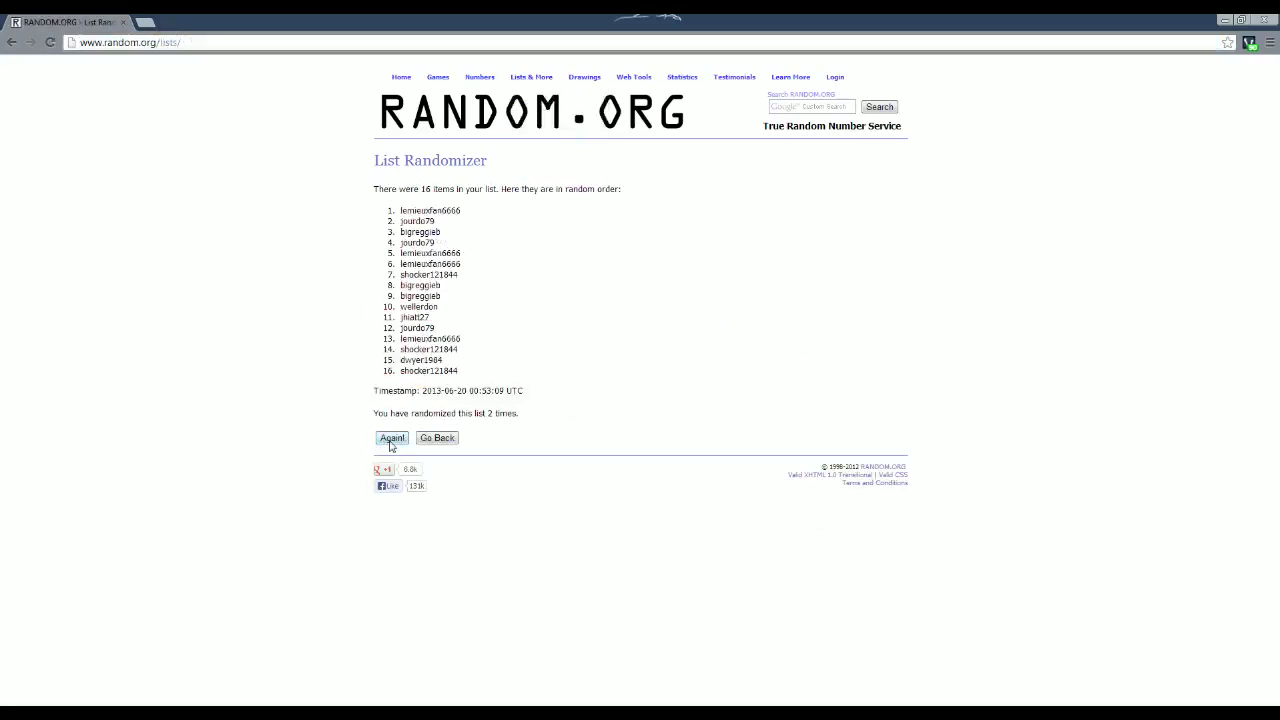
pyautogui.click(392, 437)
pyautogui.click(392, 440)
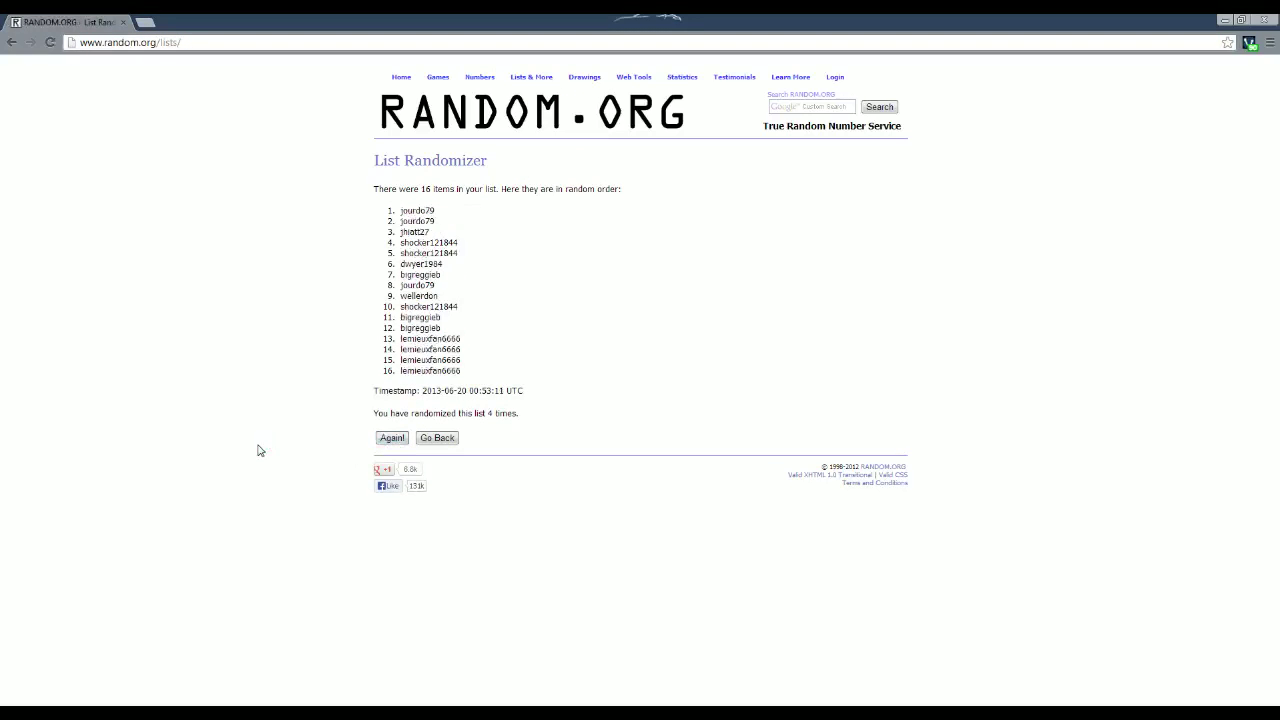
pyautogui.click(388, 438)
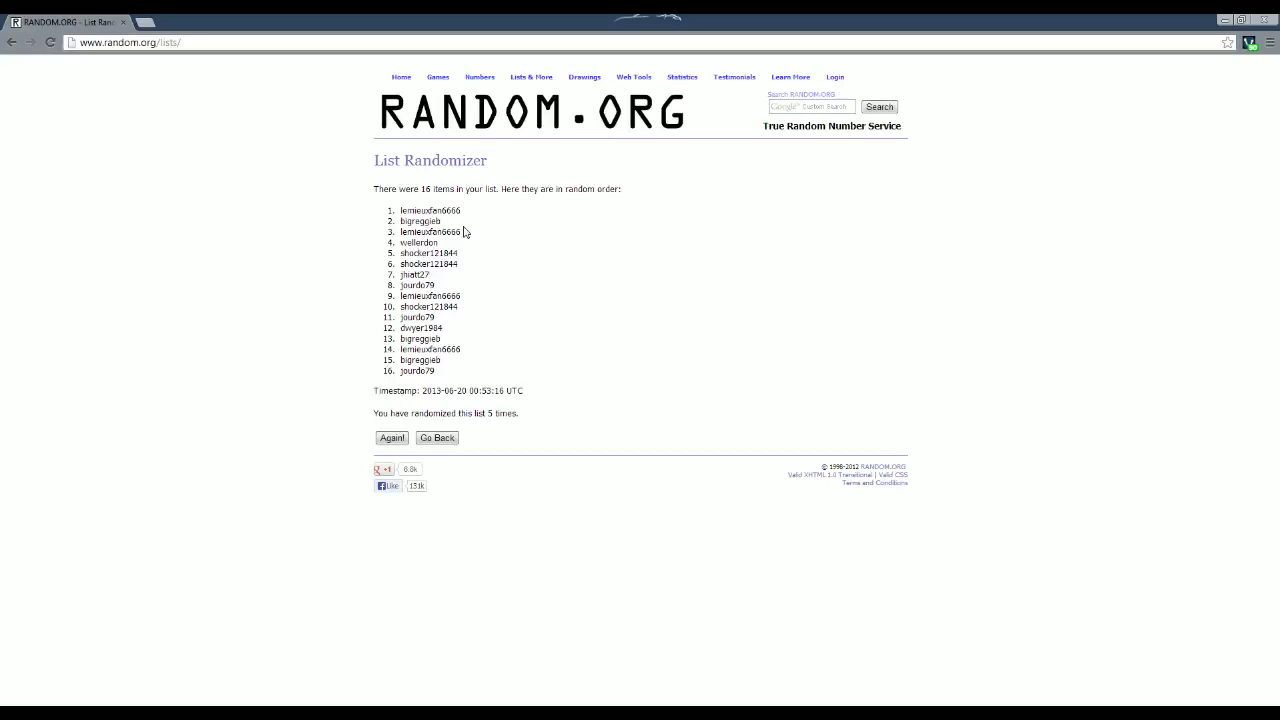
# Copy the first three randomized entries into D1:D3 of the MINIRAZZ sheet in Excel and widen column D to fit them.
pyautogui.moveTo(401, 211); pyautogui.dragTo(461, 232)
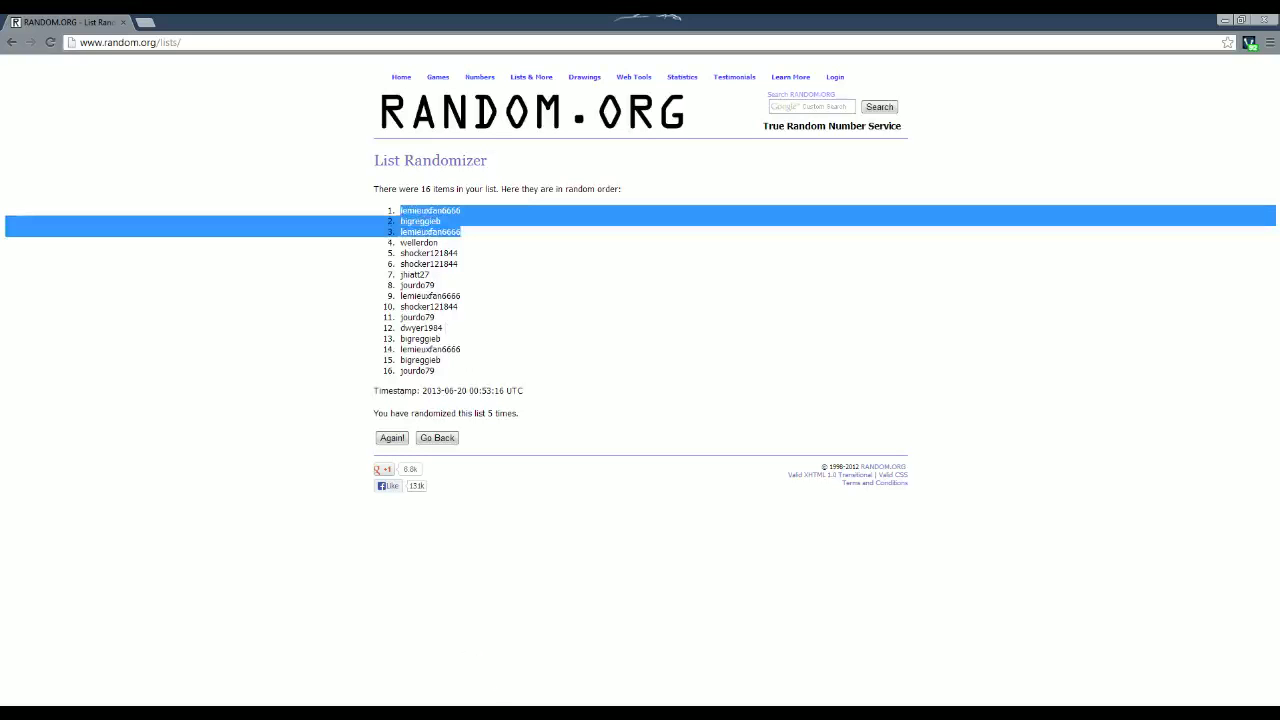
pyautogui.hotkey('alt', 'Tab')
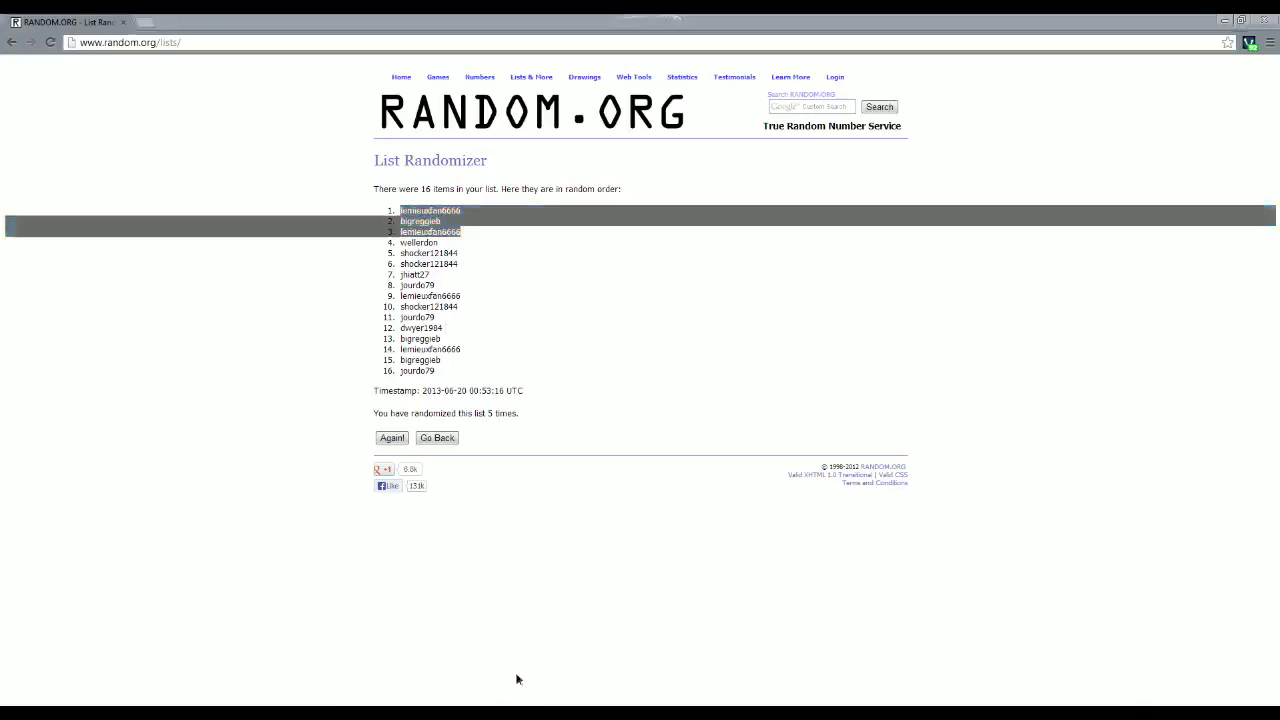
pyautogui.click(198, 148)
pyautogui.hotkey('ctrl', 'v')
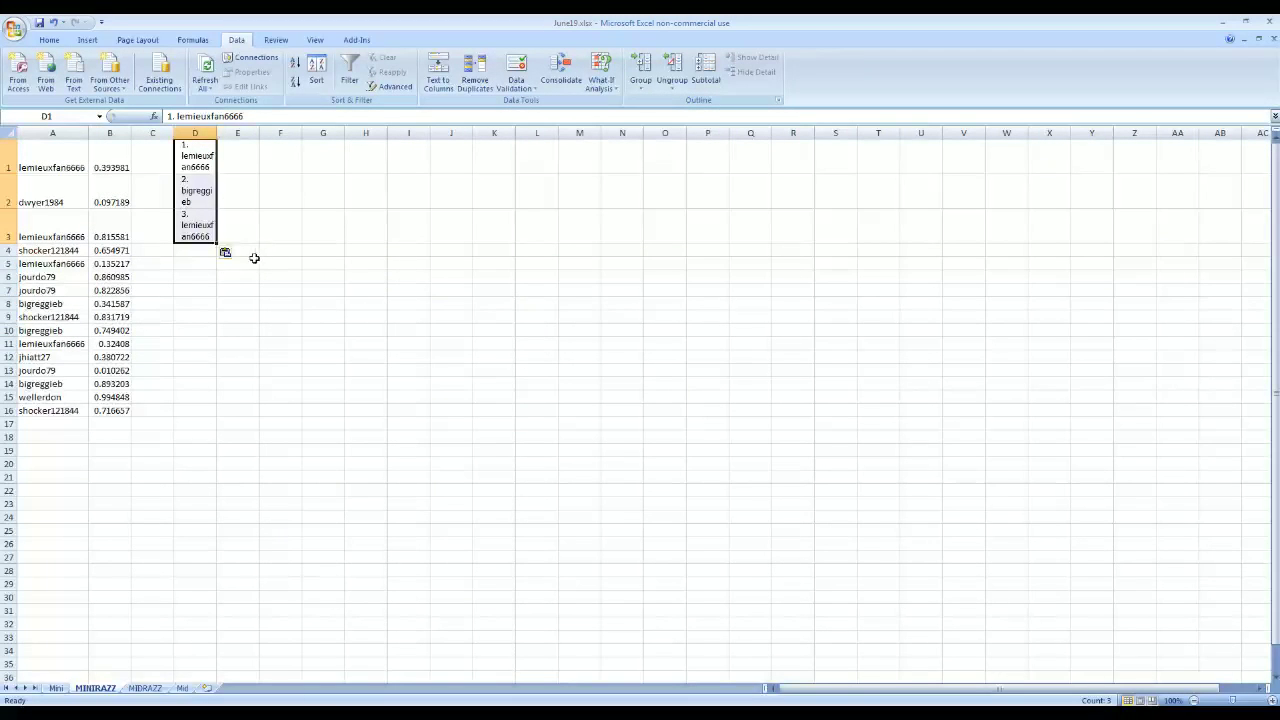
pyautogui.moveTo(217, 133); pyautogui.dragTo(312, 134)
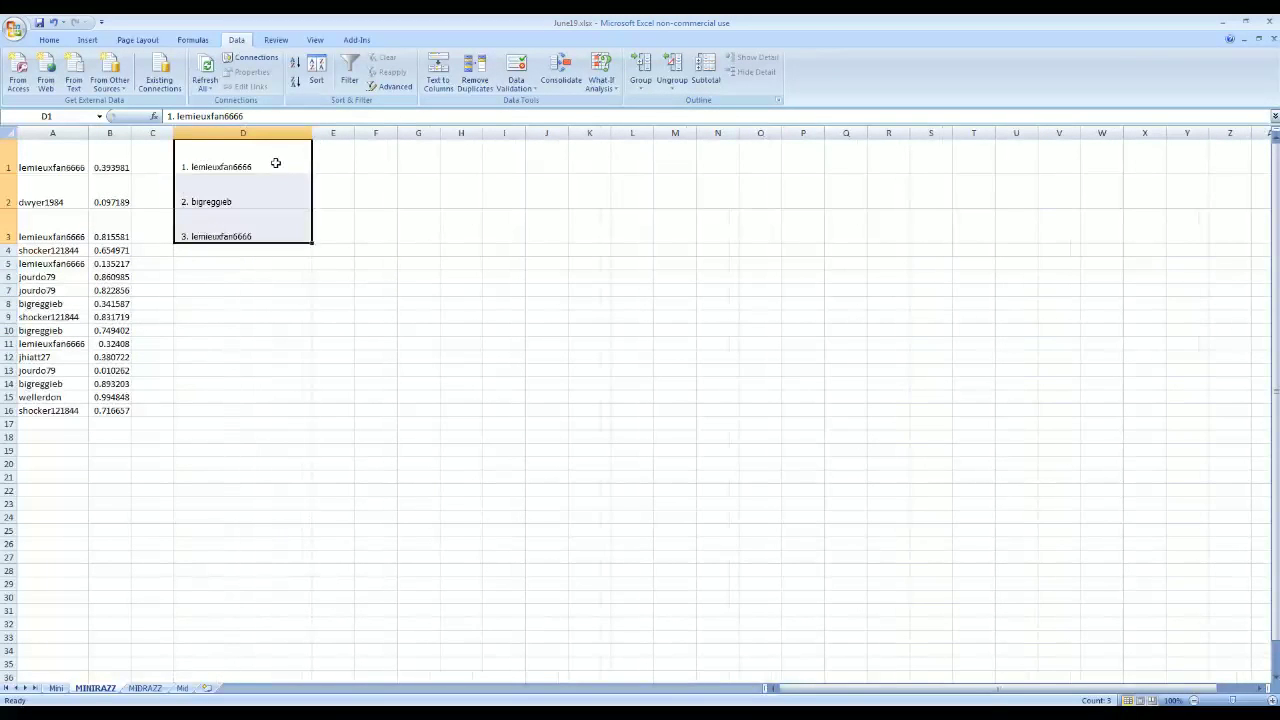
# Copy the username from D1, without its number, into the empty cells B21 and B28 of the Mini sheet.
pyautogui.doubleClick(275, 163)
pyautogui.moveTo(252, 167); pyautogui.dragTo(206, 167)
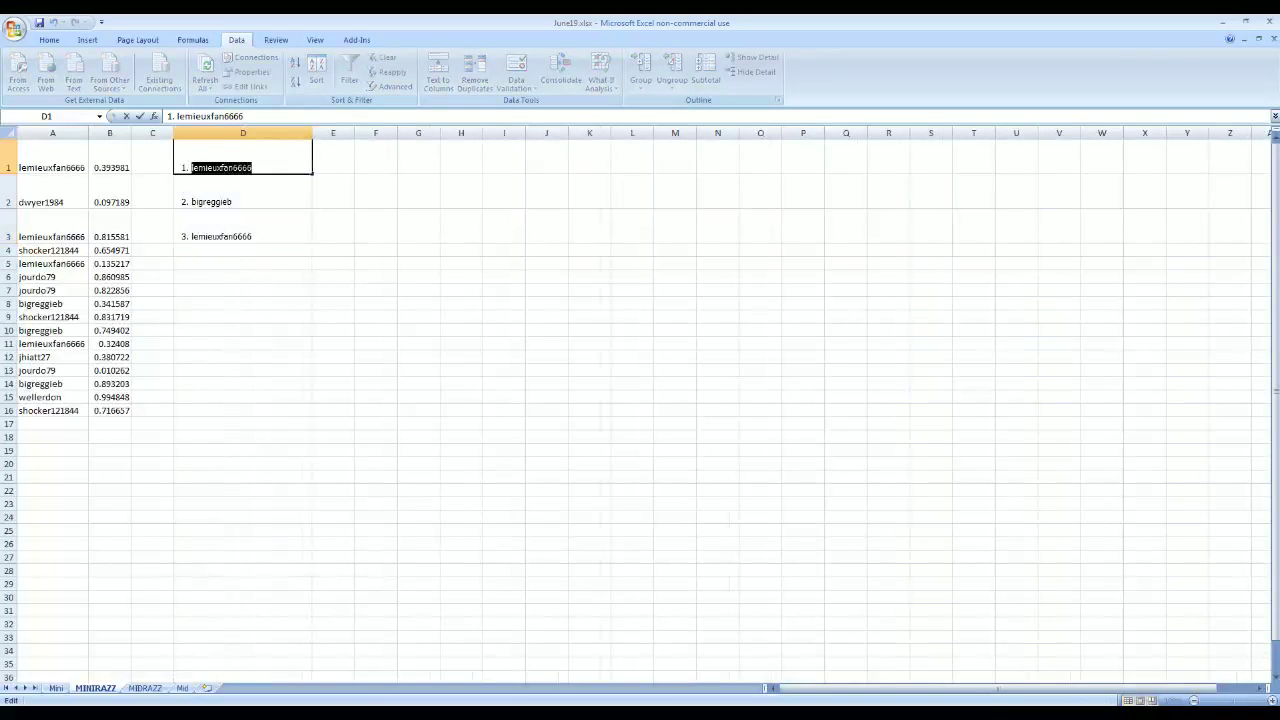
pyautogui.click(56, 688)
pyautogui.hotkey('ctrl', 'v')
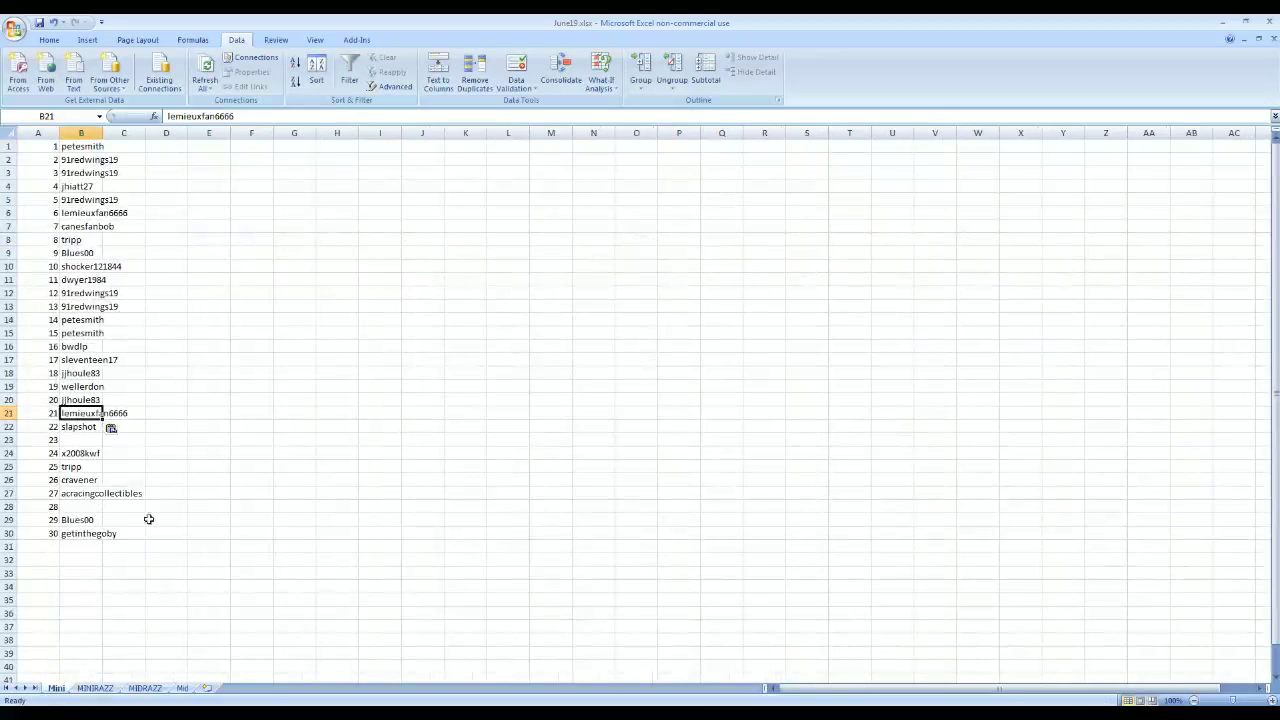
pyautogui.click(68, 506)
pyautogui.hotkey('ctrl', 'v')
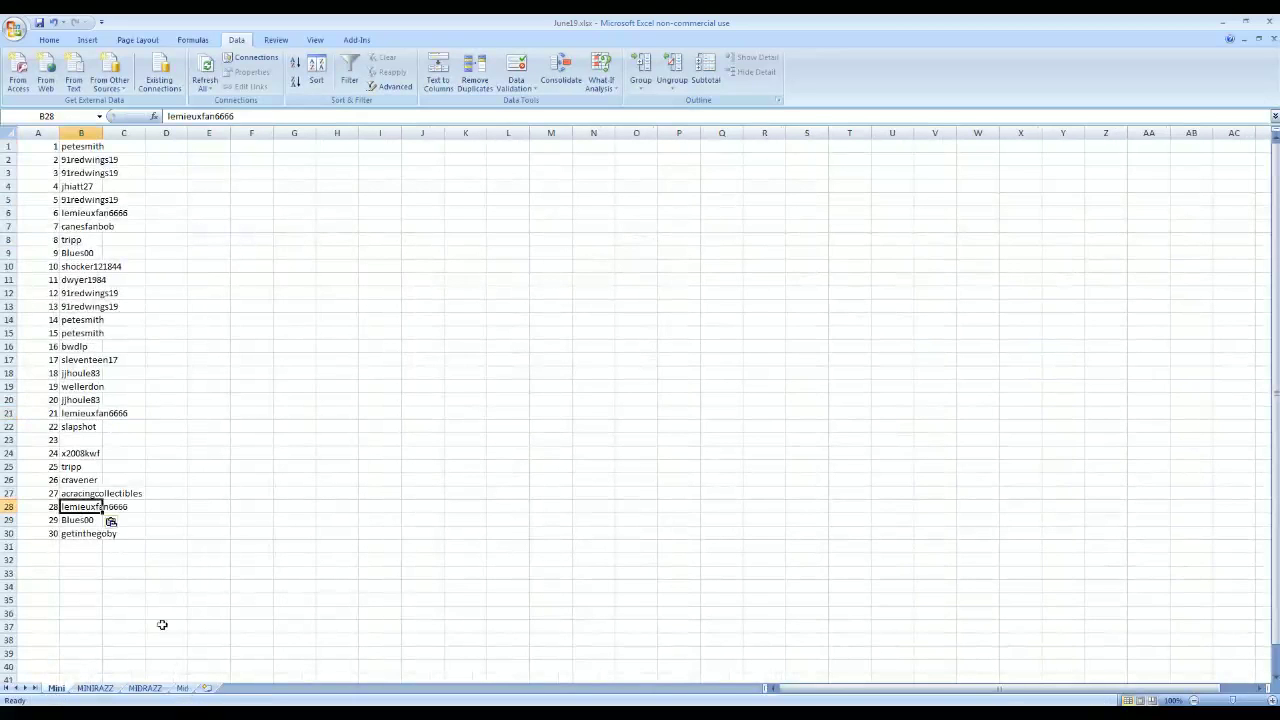
# Copy the username from D2 of MINIRAZZ, without its number, into B23 of the Mini sheet and autofit column B.
pyautogui.click(95, 688)
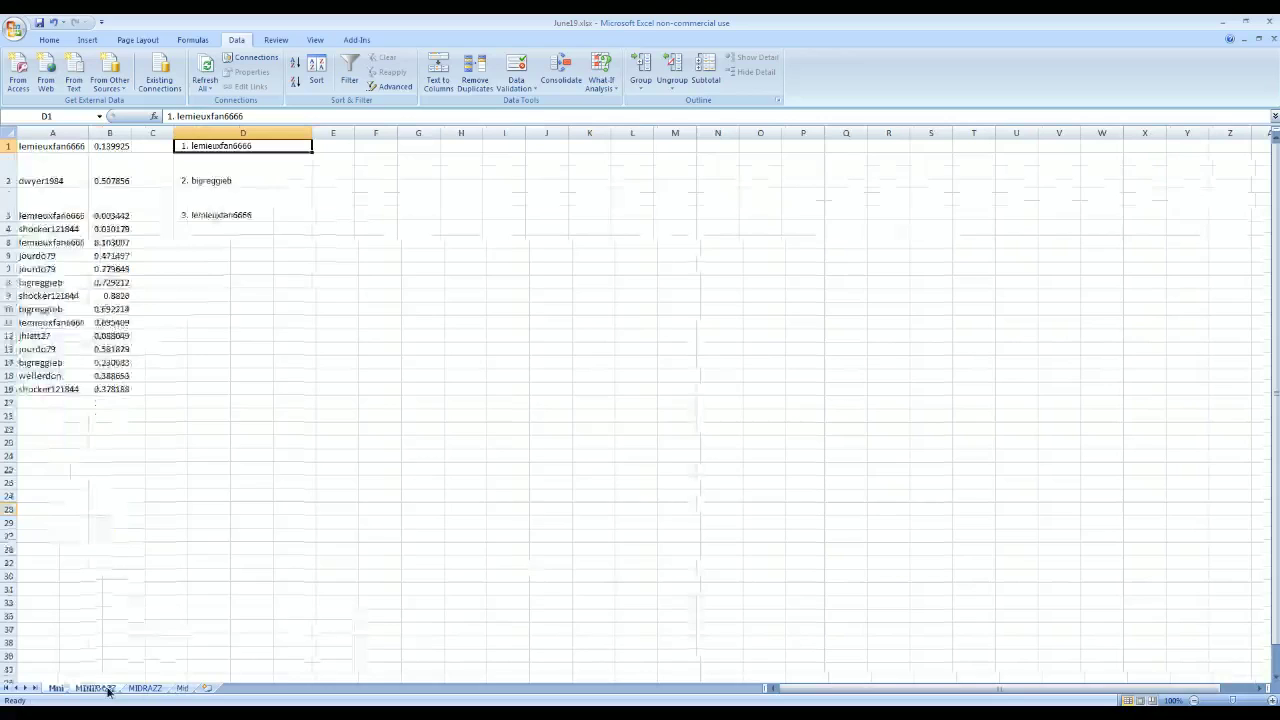
pyautogui.doubleClick(262, 178)
pyautogui.hotkey('ctrl', 'shift', 'Left')
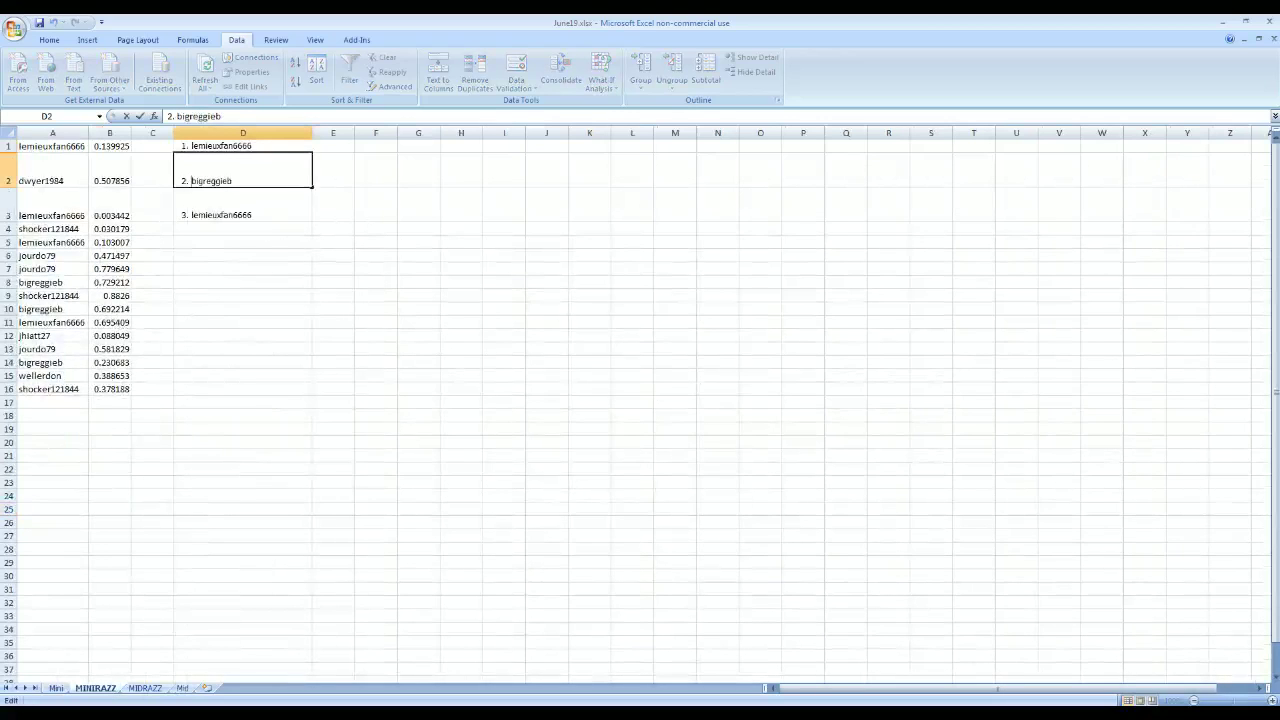
pyautogui.click(55, 686)
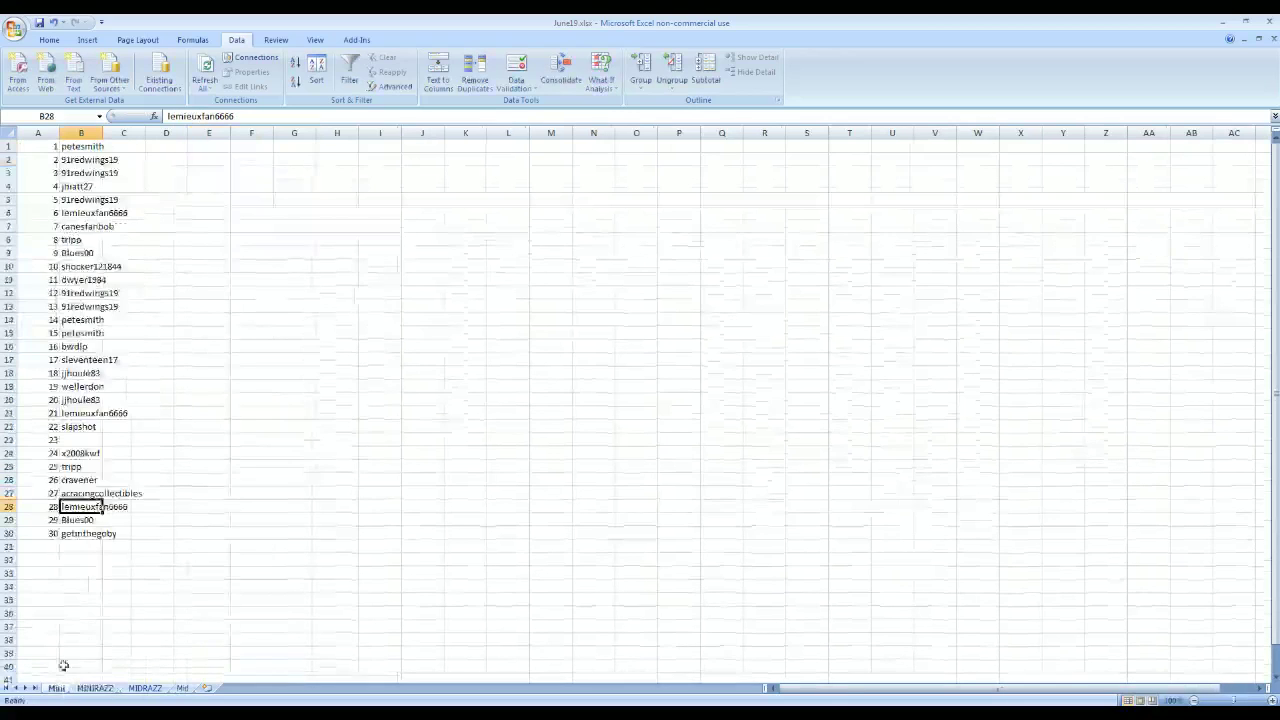
pyautogui.click(87, 440)
pyautogui.hotkey('ctrl', 'v')
pyautogui.click(292, 455)
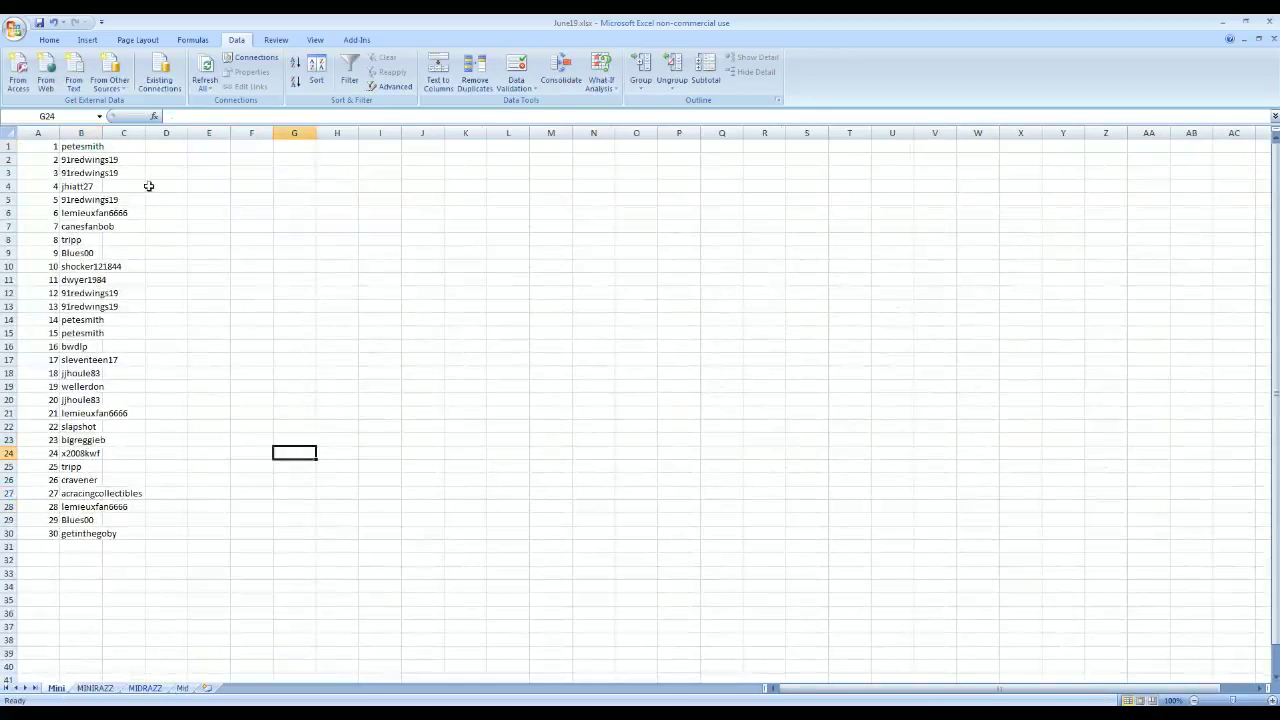
pyautogui.doubleClick(102, 133)
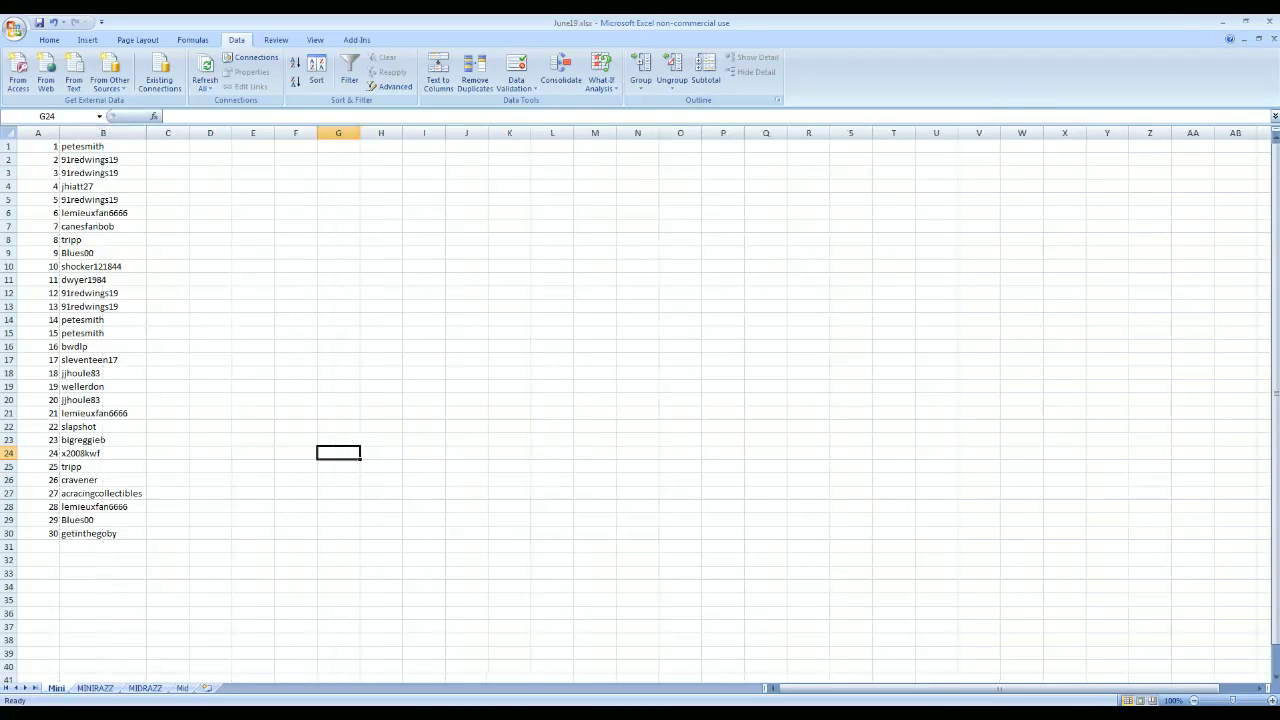
pyautogui.click(486, 452)
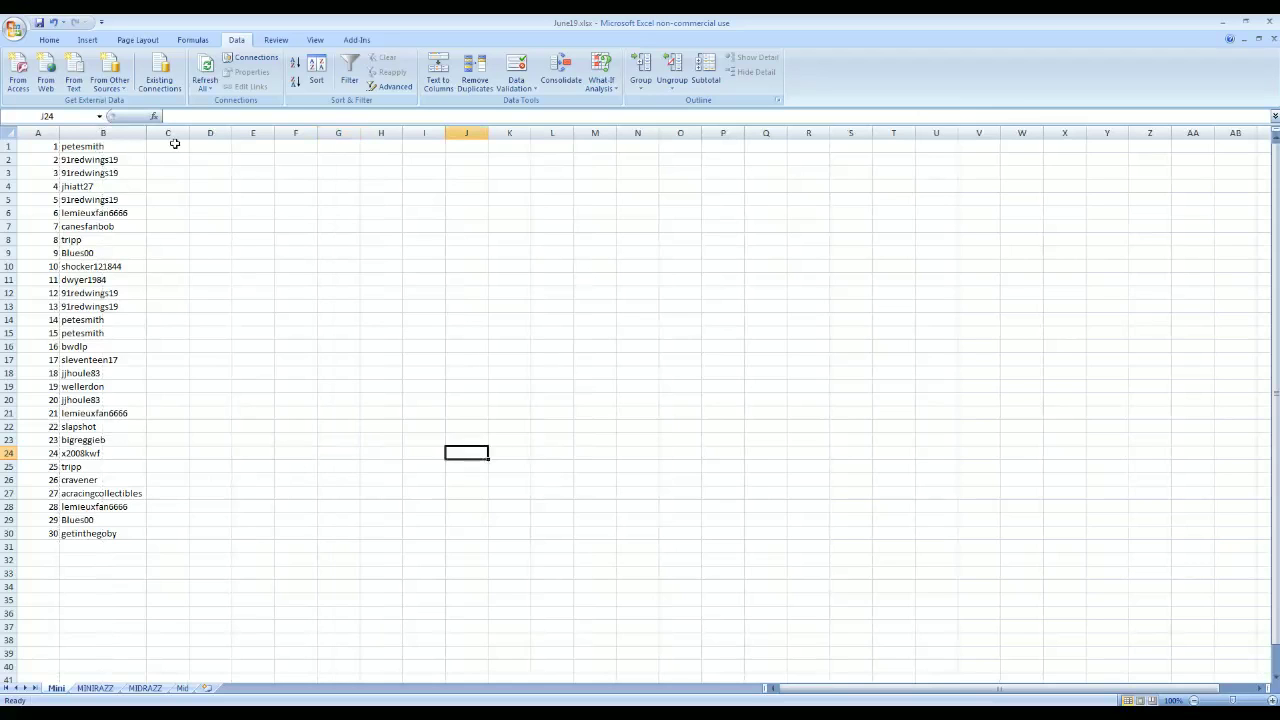
# Copy the usernames in B1:B30 into a new RANDOM.ORG List Randomizer form in the browser, removing the trailing blank line.
pyautogui.moveTo(103, 146); pyautogui.dragTo(86, 534)
pyautogui.hotkey('ctrl', 'c')
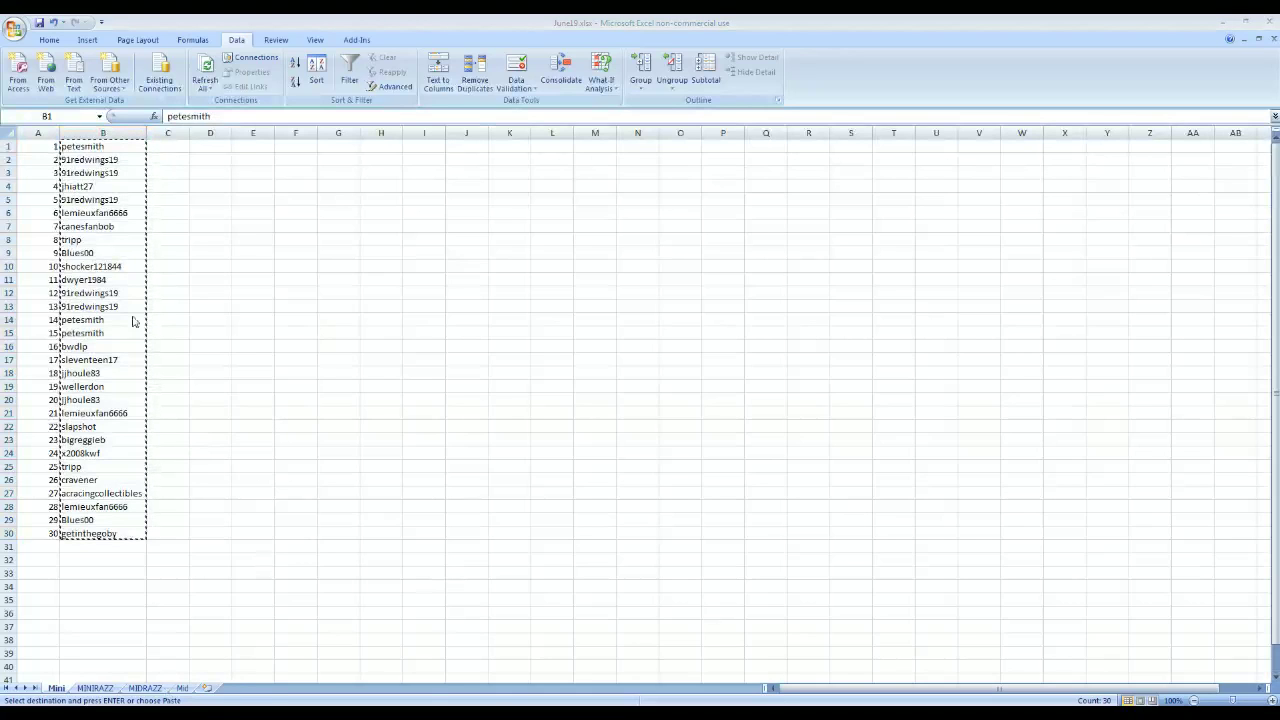
pyautogui.click(182, 27)
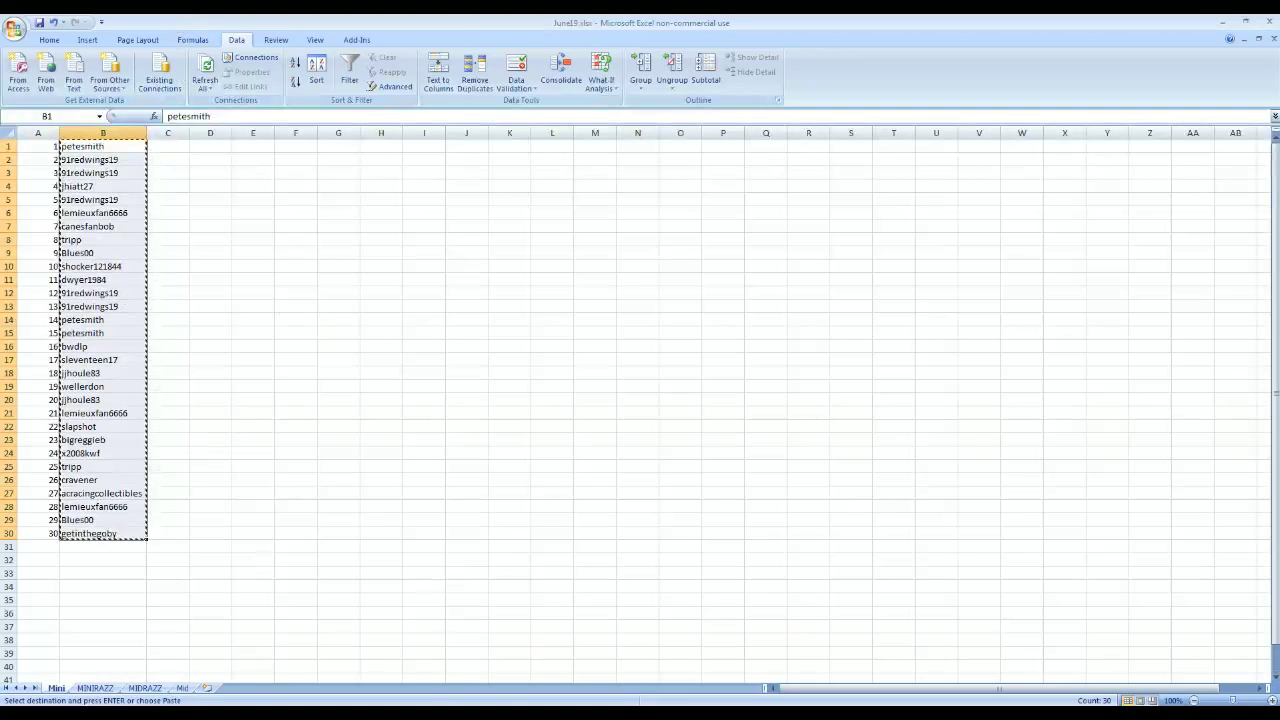
pyautogui.click(199, 703)
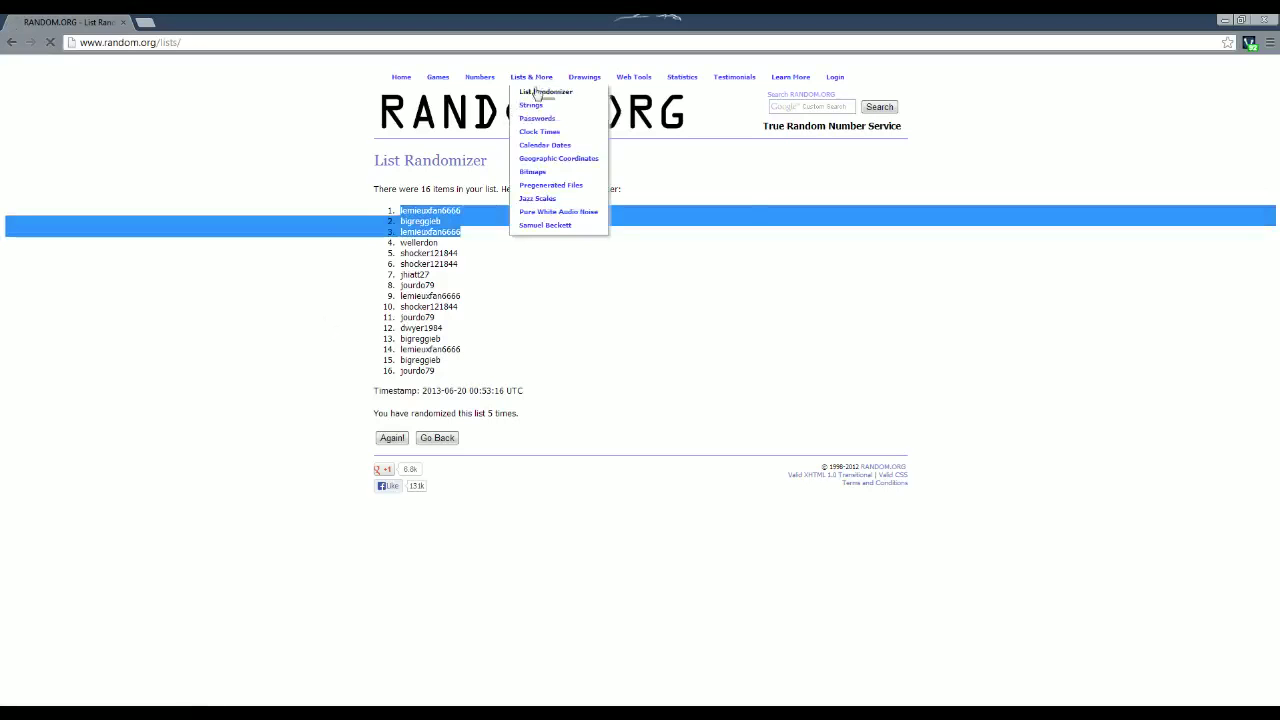
pyautogui.click(533, 92)
pyautogui.hotkey('ctrl', 'v')
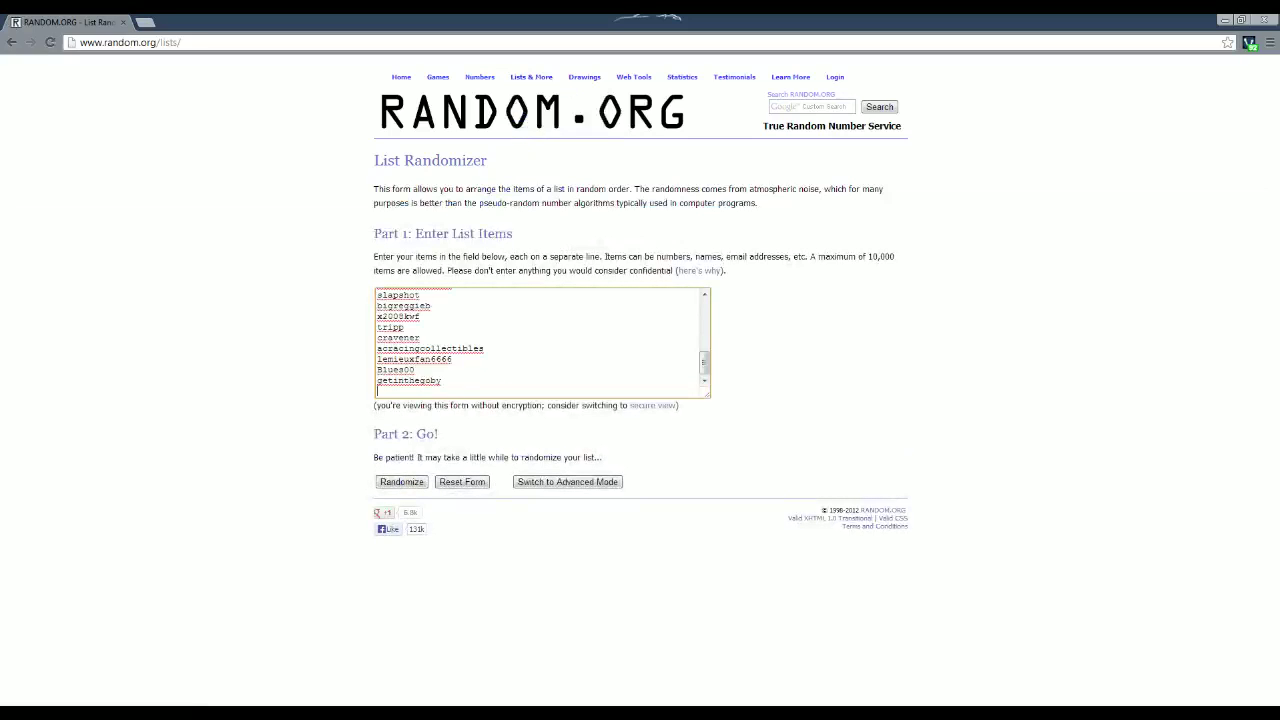
pyautogui.press('BackSpace')
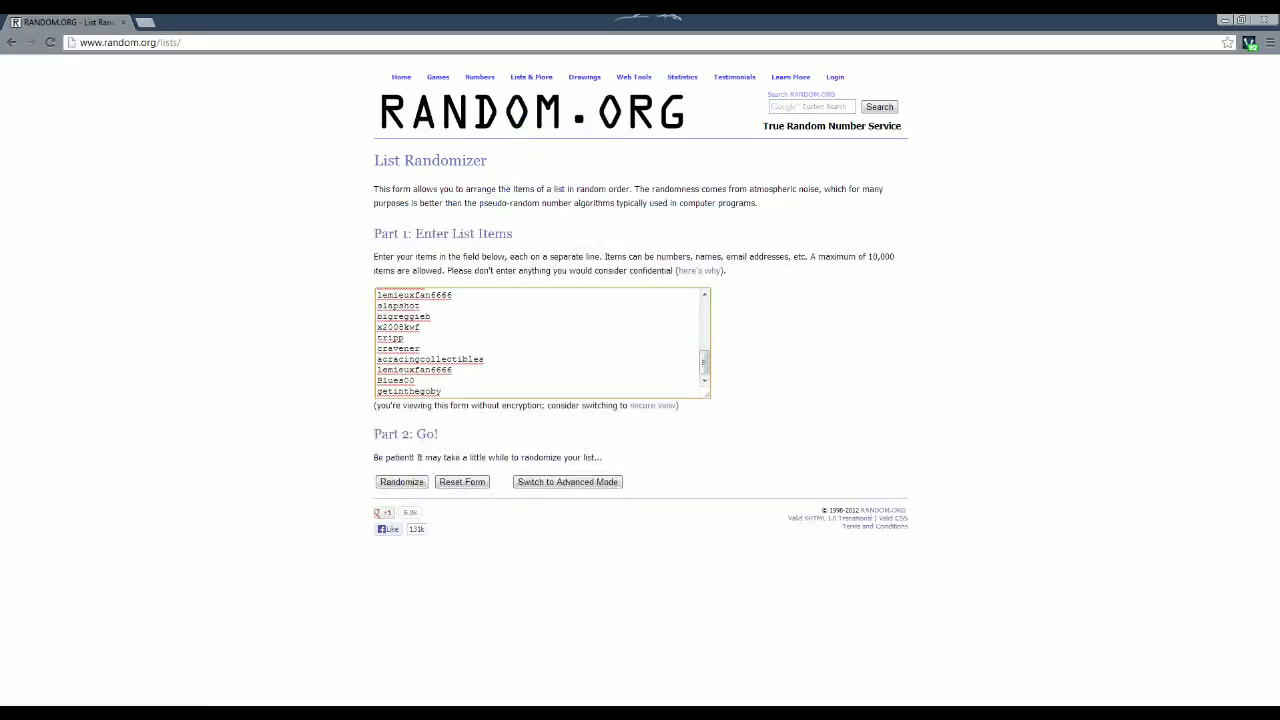
# Randomize the list of 30 usernames five times in a row.
pyautogui.click(404, 482)
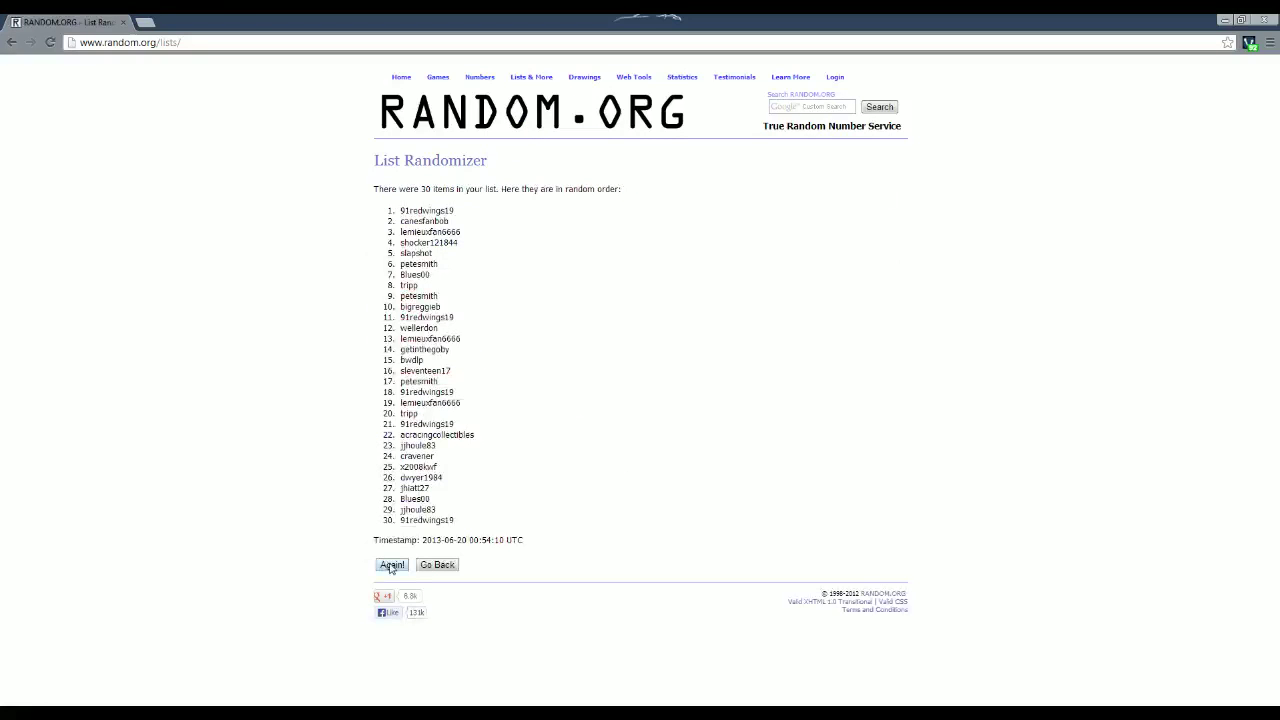
pyautogui.click(391, 566)
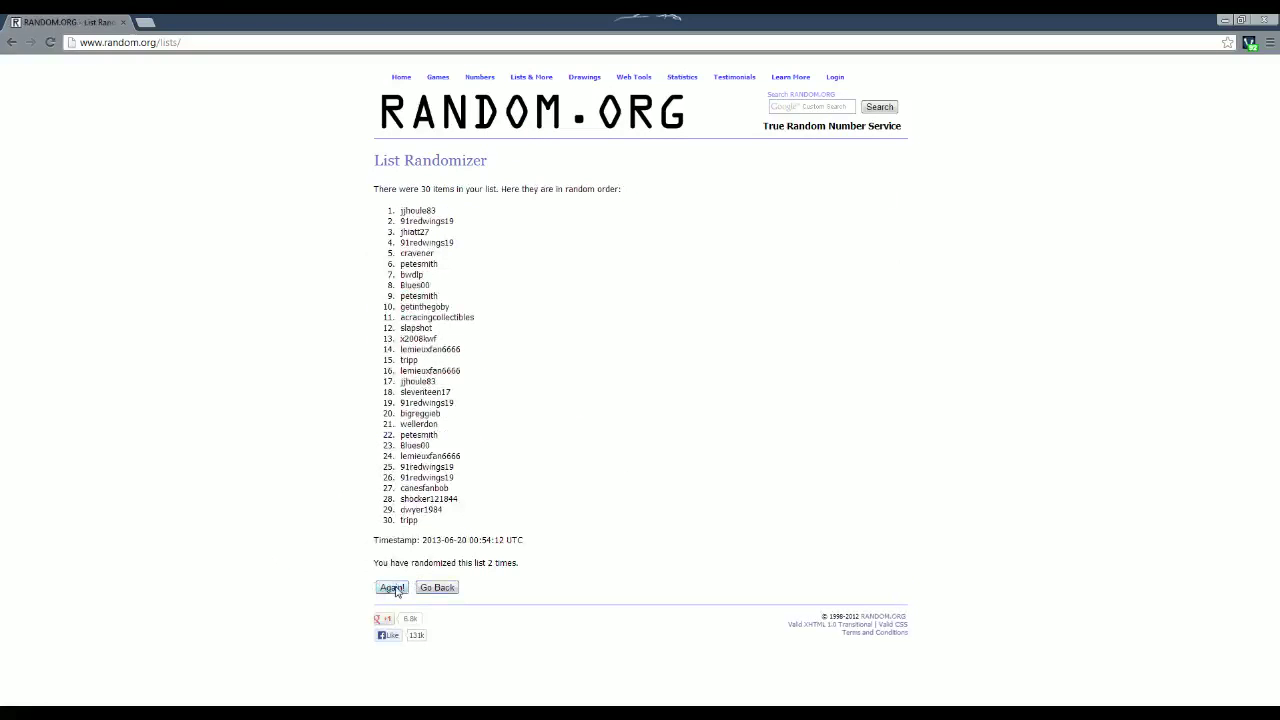
pyautogui.click(393, 588)
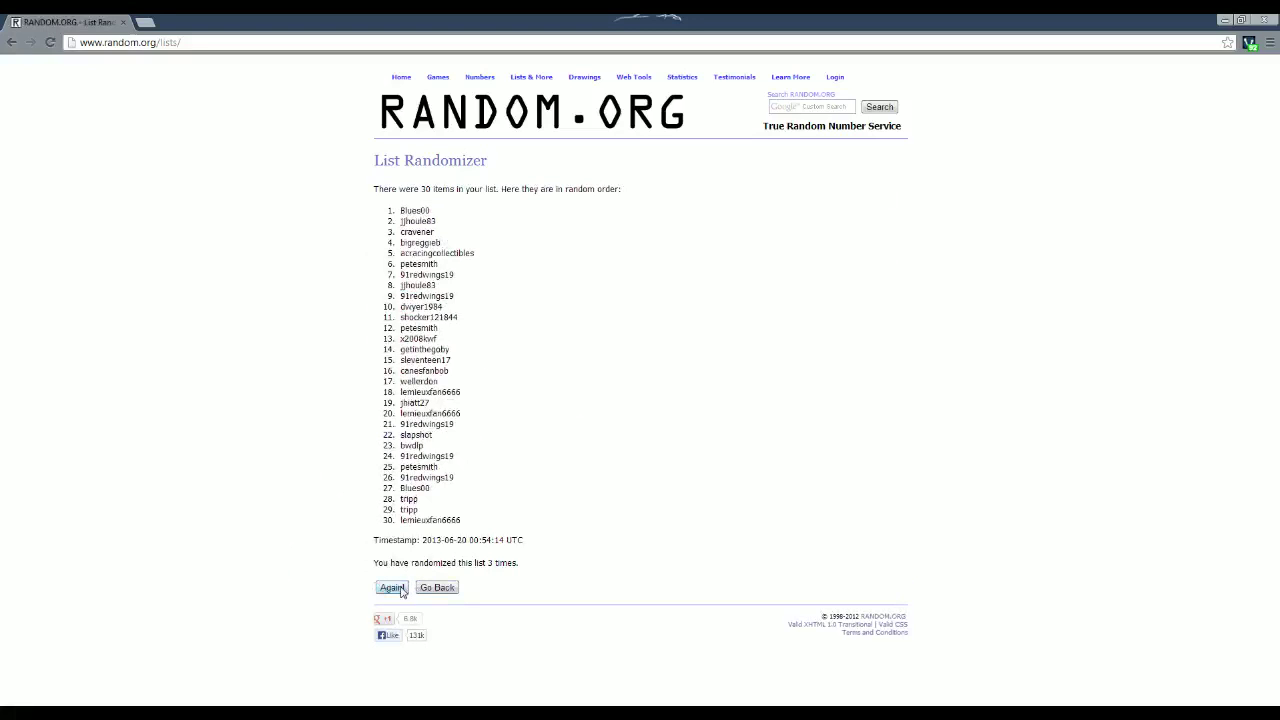
pyautogui.click(401, 590)
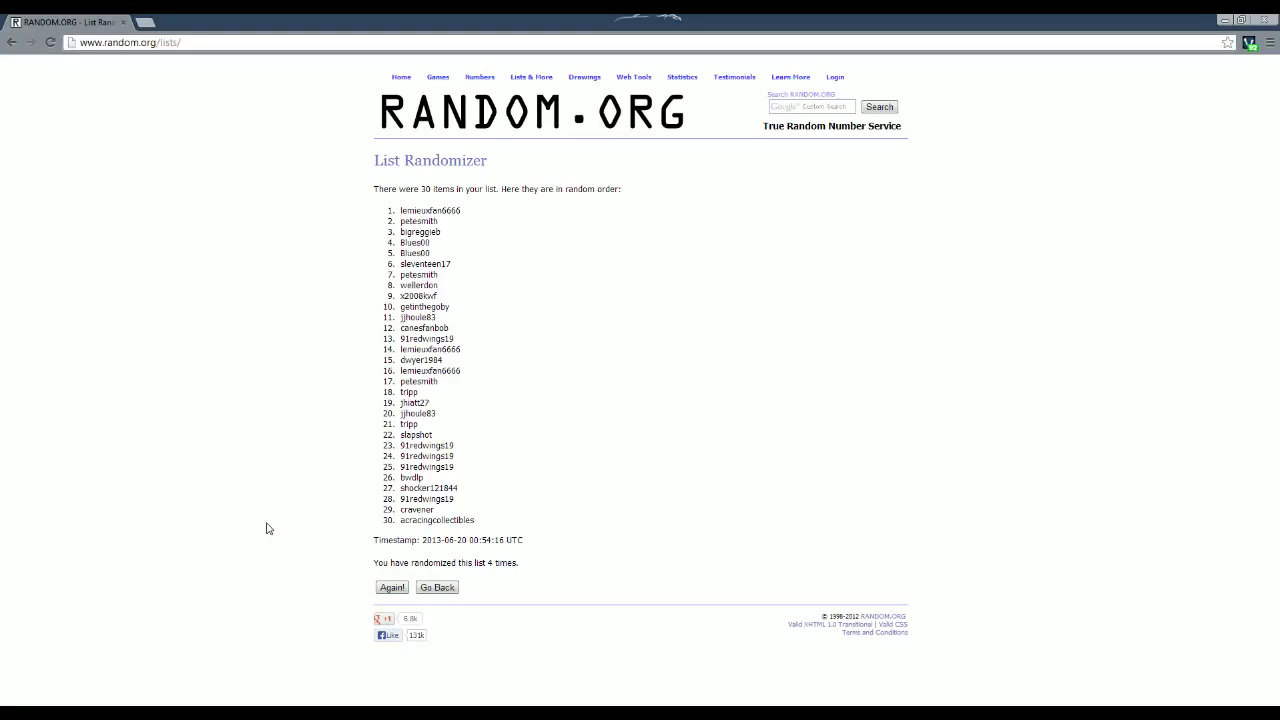
pyautogui.click(391, 587)
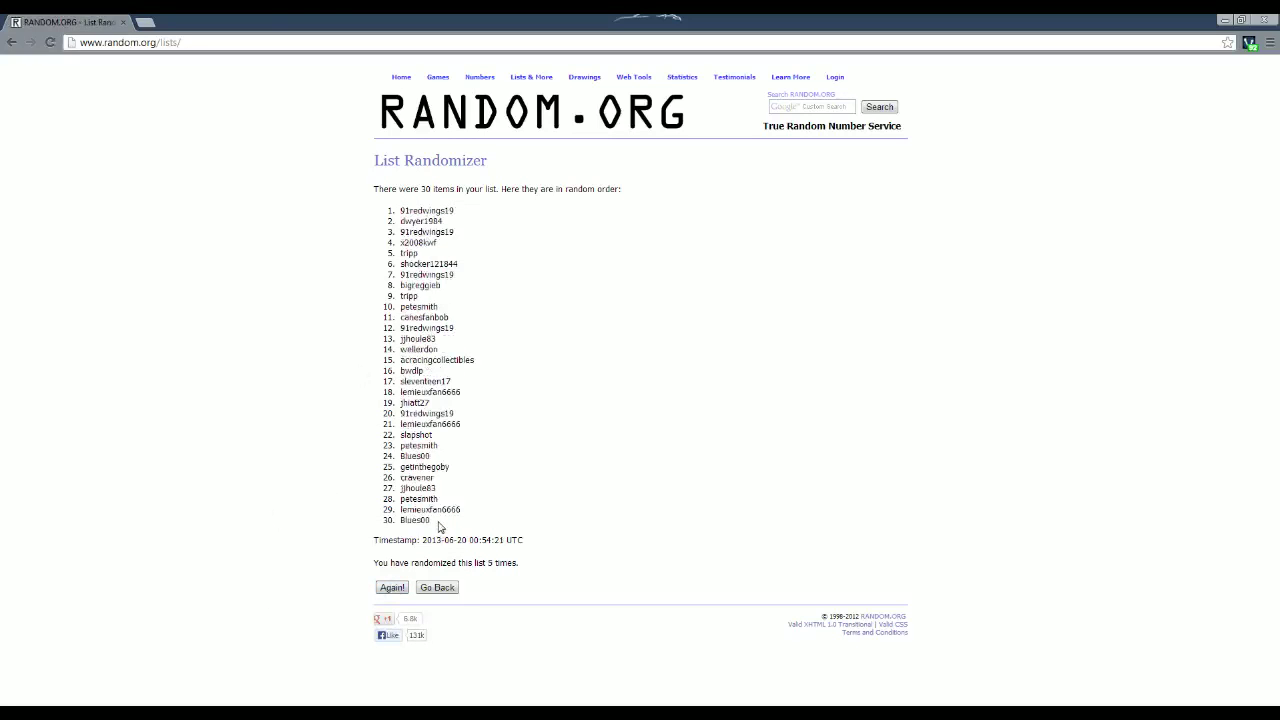
# Copy all 30 randomized usernames with their numbers into the Mini sheet in Excel, starting at E1.
pyautogui.moveTo(438, 527); pyautogui.dragTo(402, 210)
pyautogui.rightClick(431, 234)
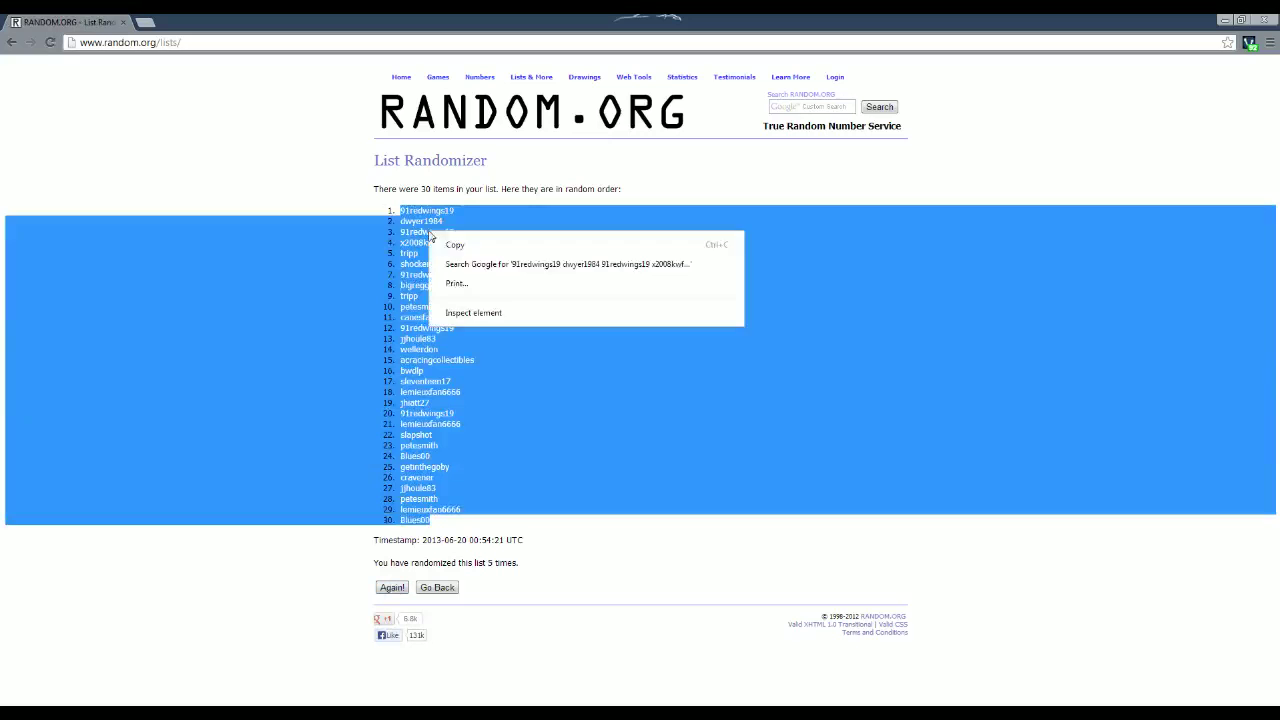
pyautogui.click(463, 248)
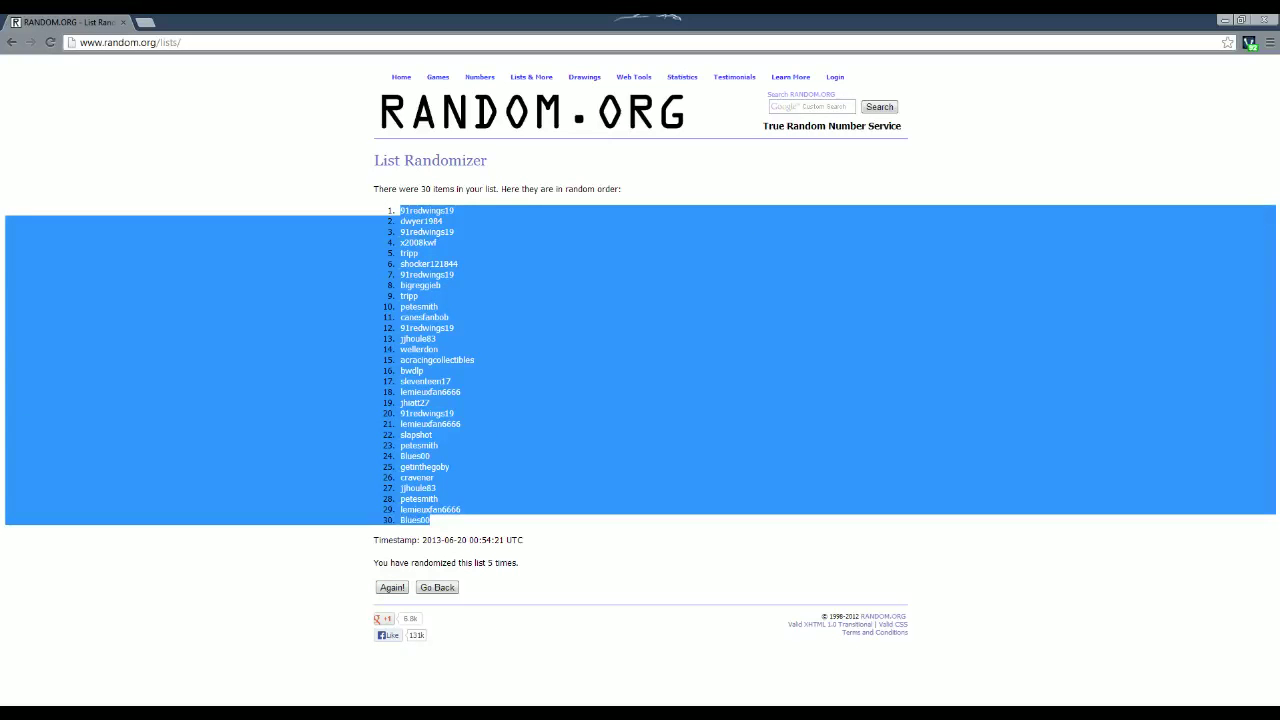
pyautogui.click(521, 705)
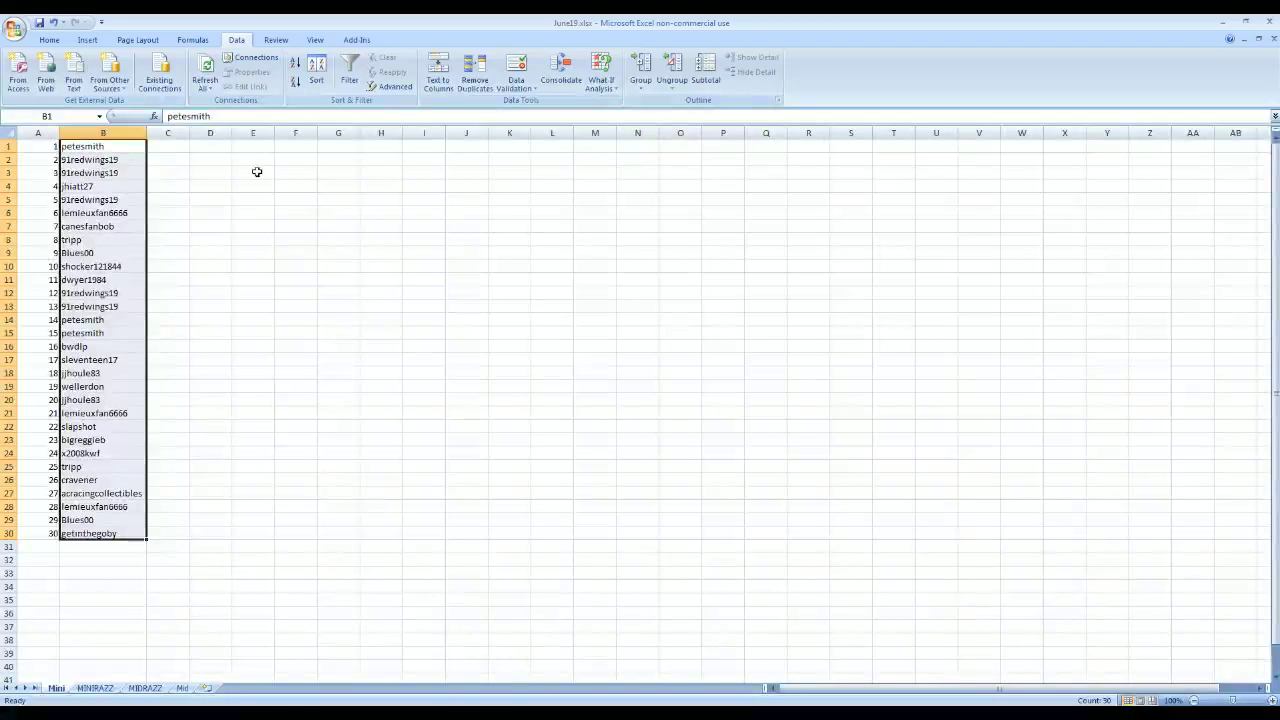
pyautogui.rightClick(253, 147)
pyautogui.click(288, 185)
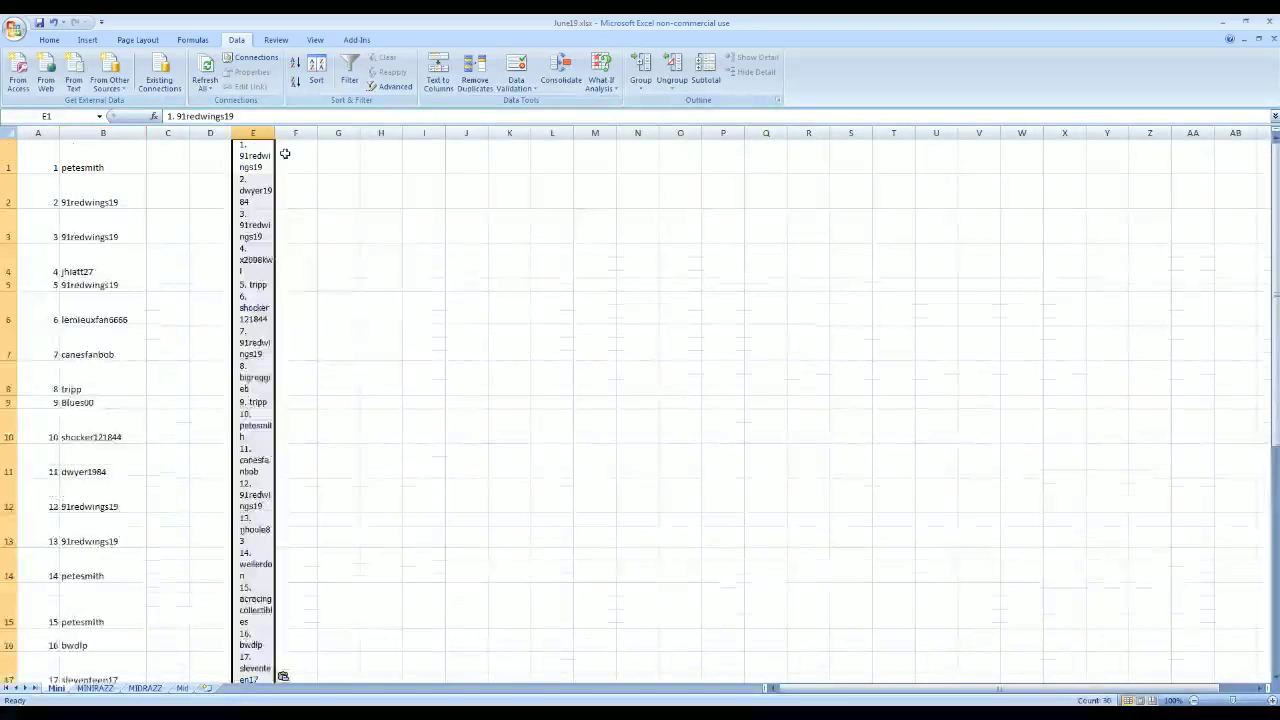
# Widen column E to fit its entries on one line and reduce all rows of the Mini sheet to a uniform single-line height.
pyautogui.moveTo(275, 133); pyautogui.dragTo(390, 133)
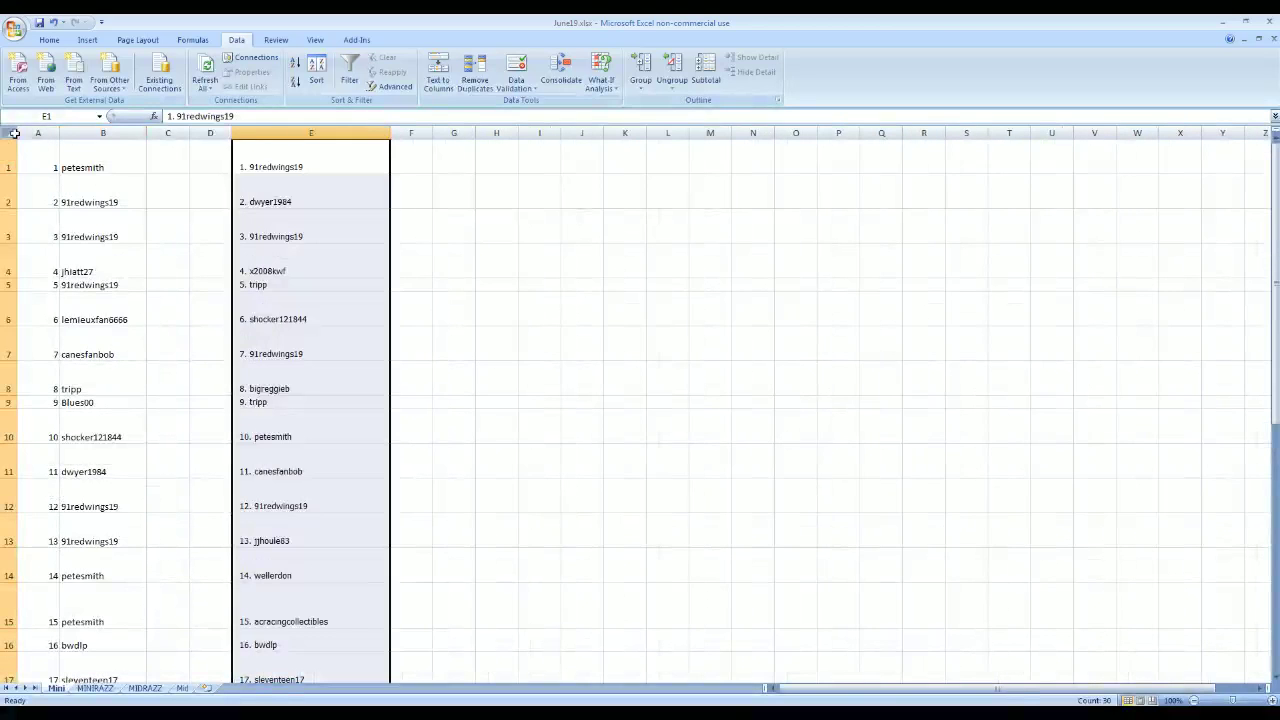
pyautogui.click(14, 133)
pyautogui.moveTo(12, 183); pyautogui.dragTo(19, 157)
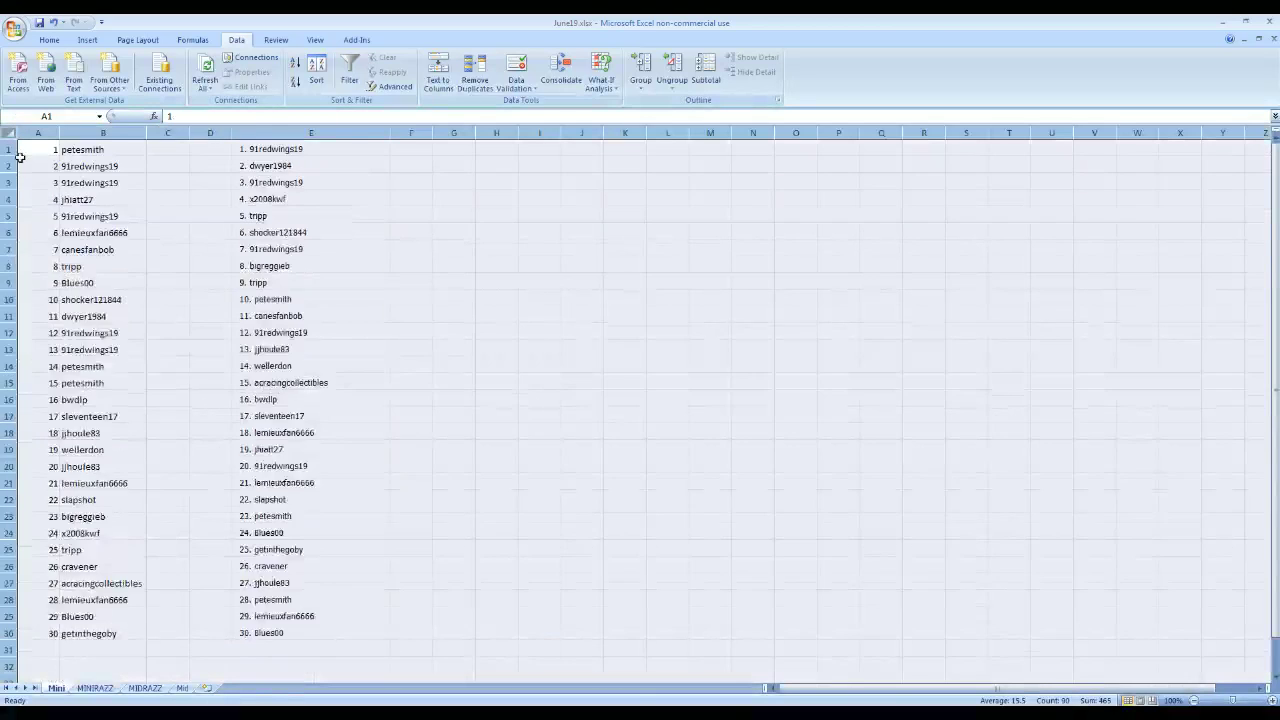
pyautogui.click(368, 566)
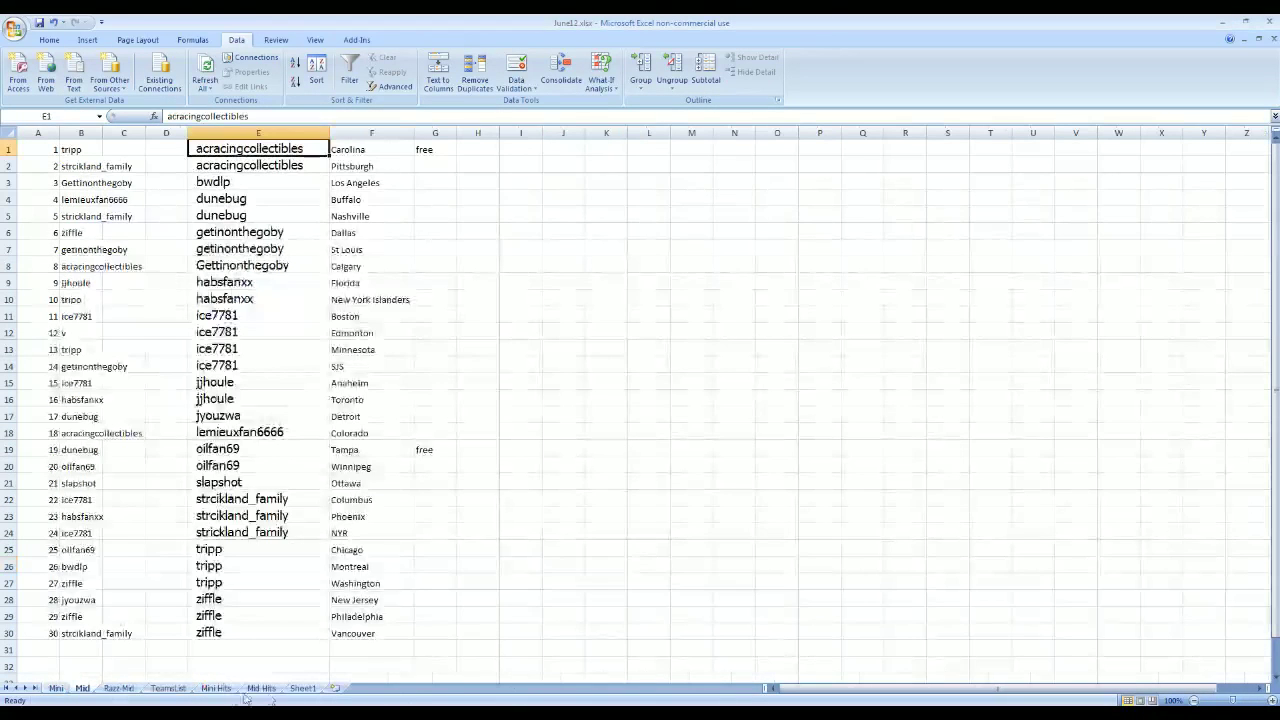
# Copy the 30 team names in A1:A30 of the TeamsList sheet in the June12 workbook.
pyautogui.click(167, 688)
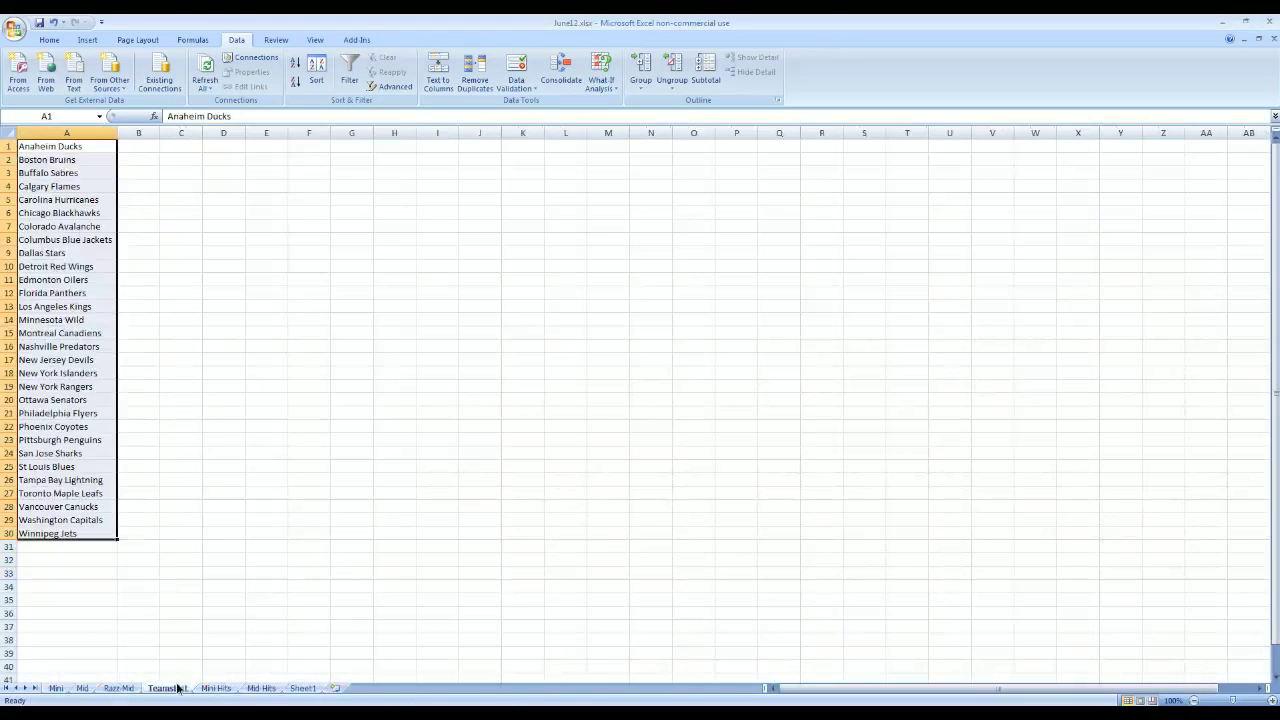
pyautogui.rightClick(90, 366)
pyautogui.click(104, 378)
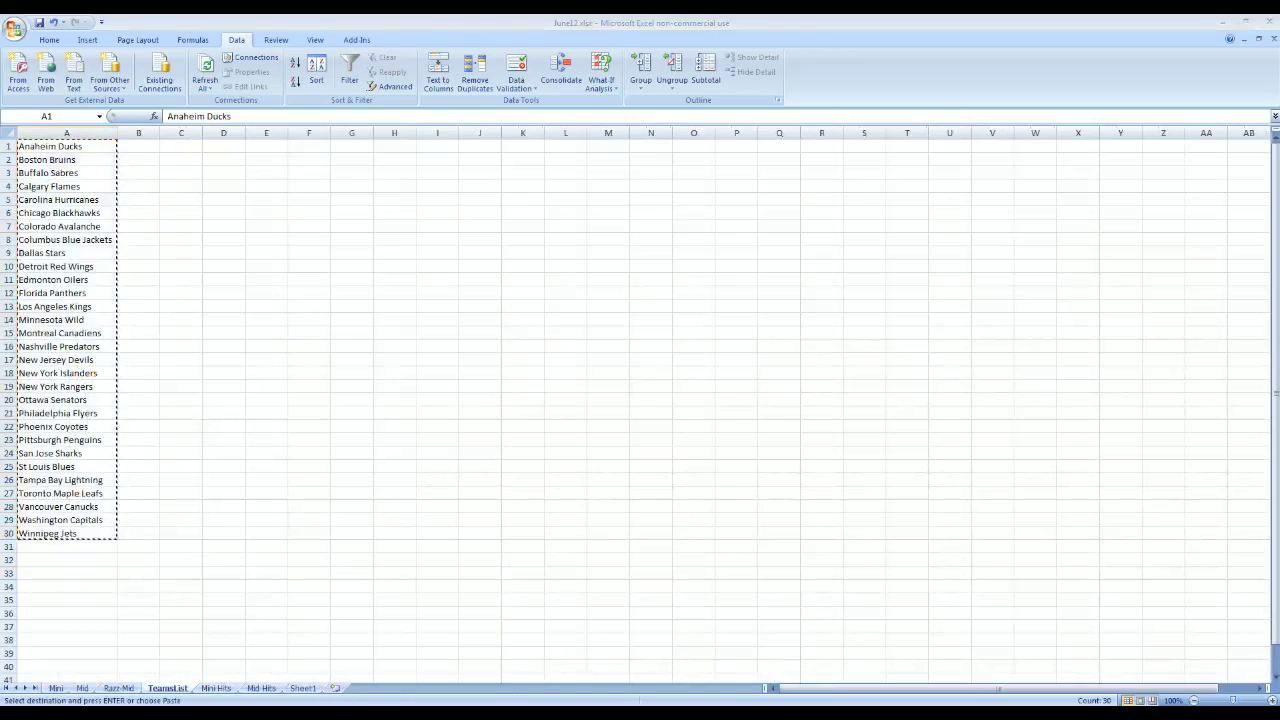
# Paste the copied team names into a new RANDOM.ORG List Randomizer form in the browser, removing the trailing blank line.
pyautogui.hotkey('alt', 'Tab')
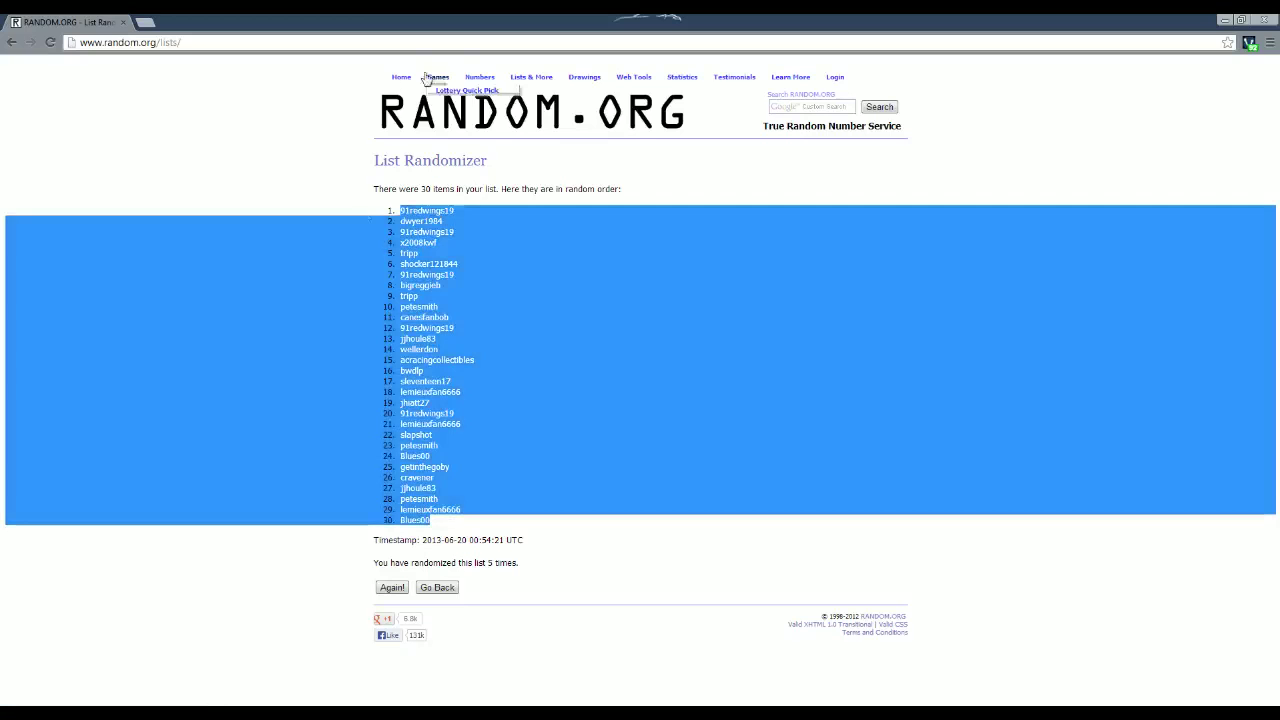
pyautogui.moveTo(514, 74)
pyautogui.click(540, 92)
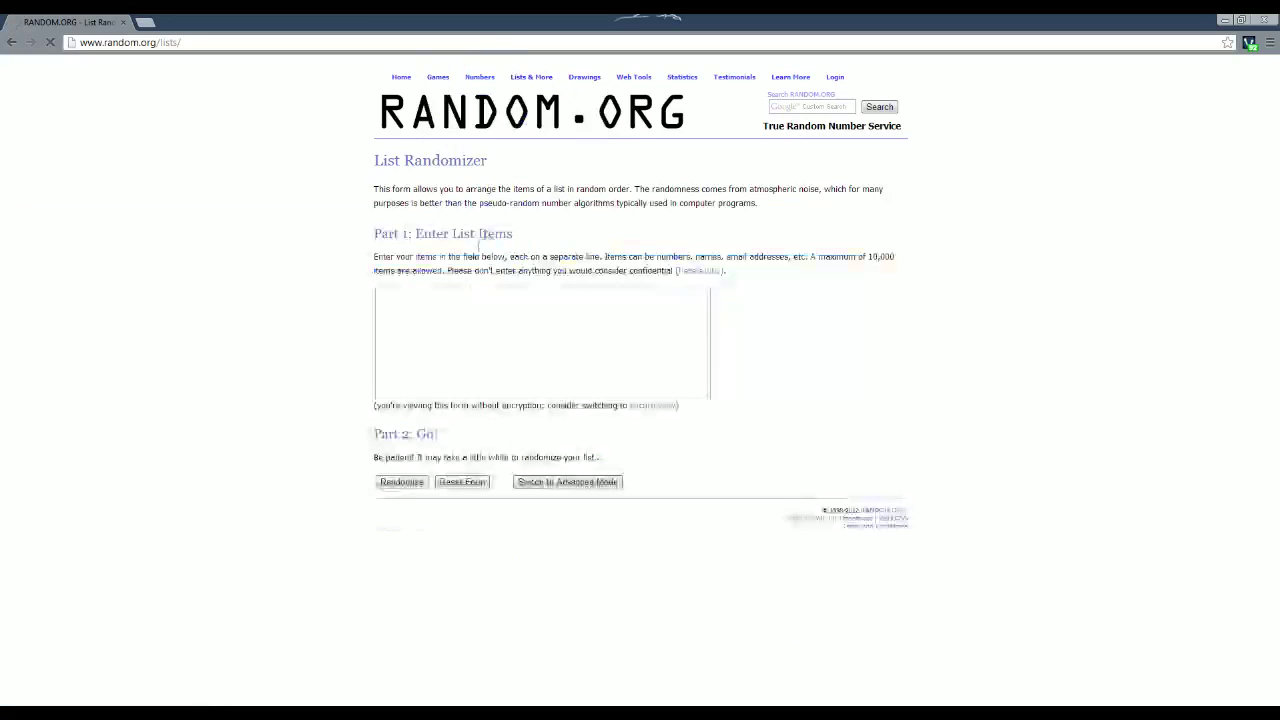
pyautogui.click(440, 320)
pyautogui.rightClick(414, 299)
pyautogui.click(440, 400)
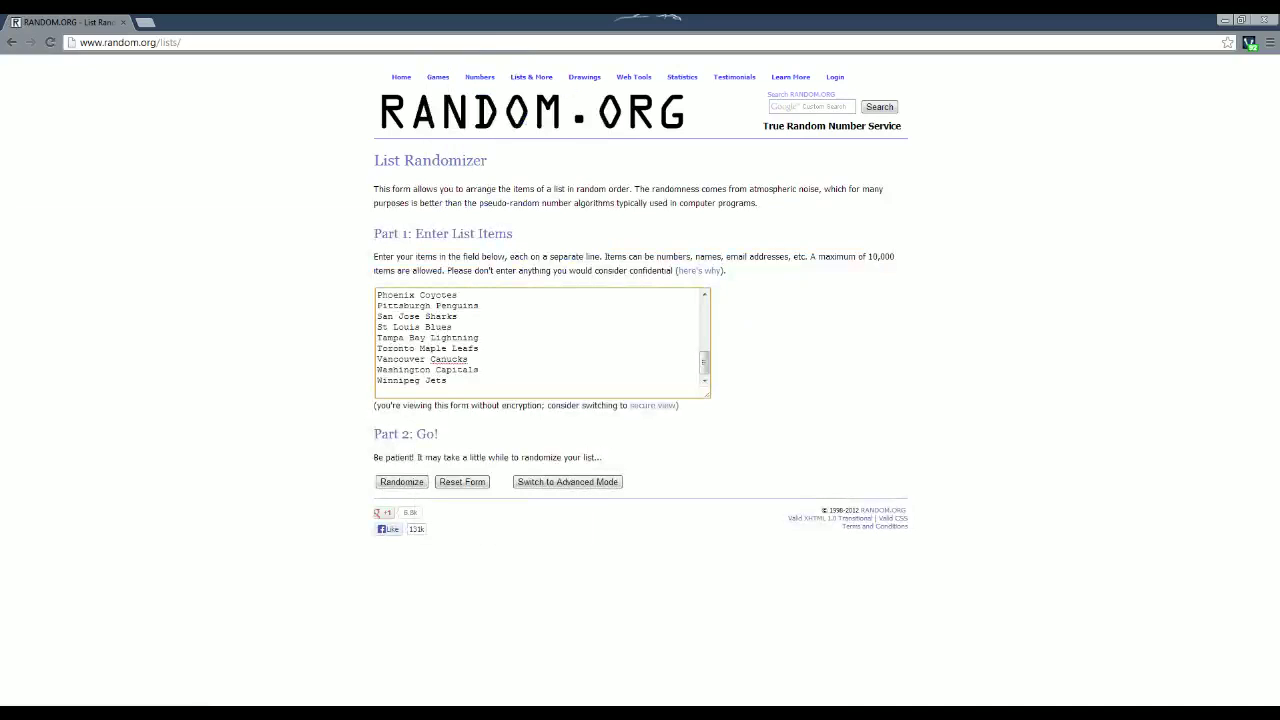
pyautogui.press('BackSpace')
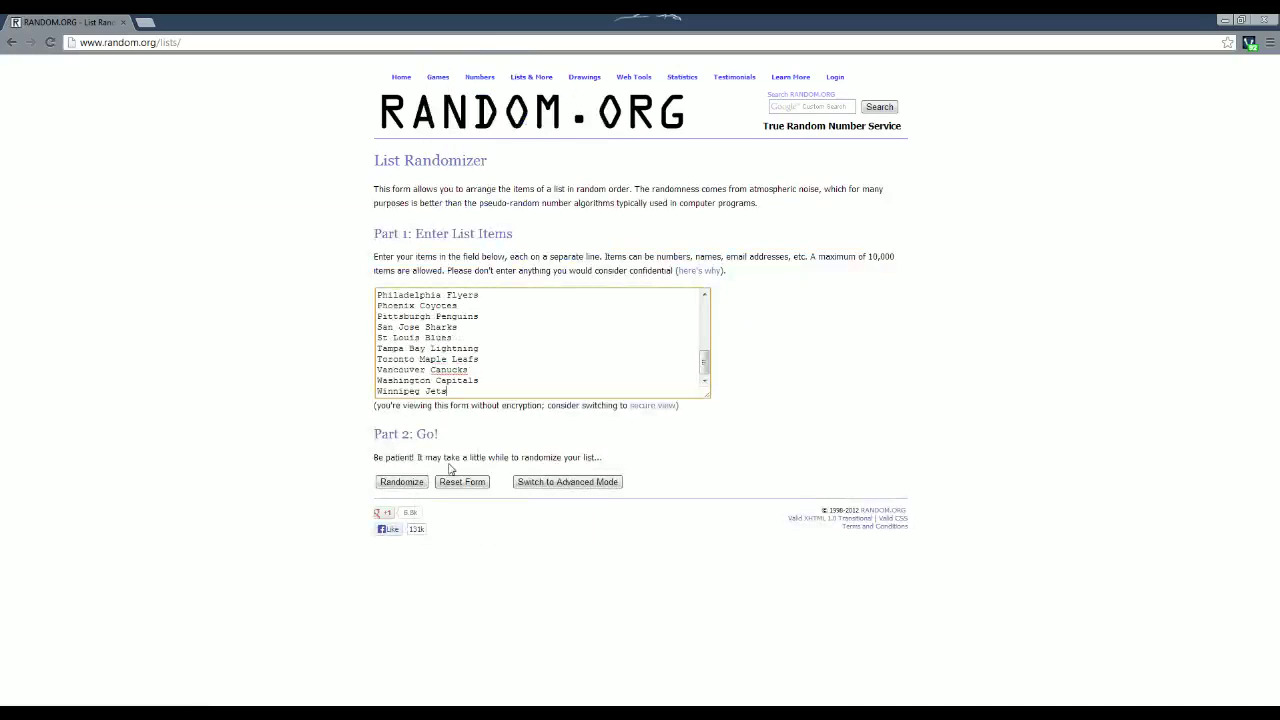
# Randomize the list of 30 team names five times in a row.
pyautogui.click(420, 488)
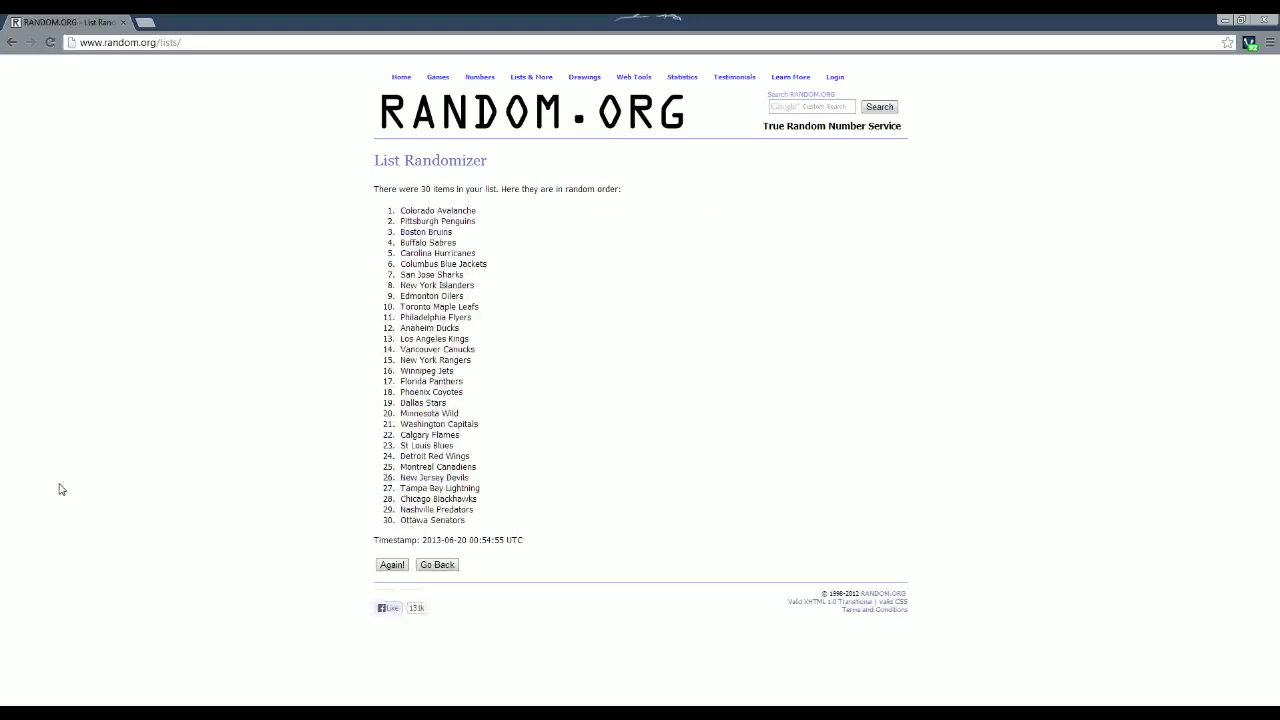
pyautogui.click(390, 567)
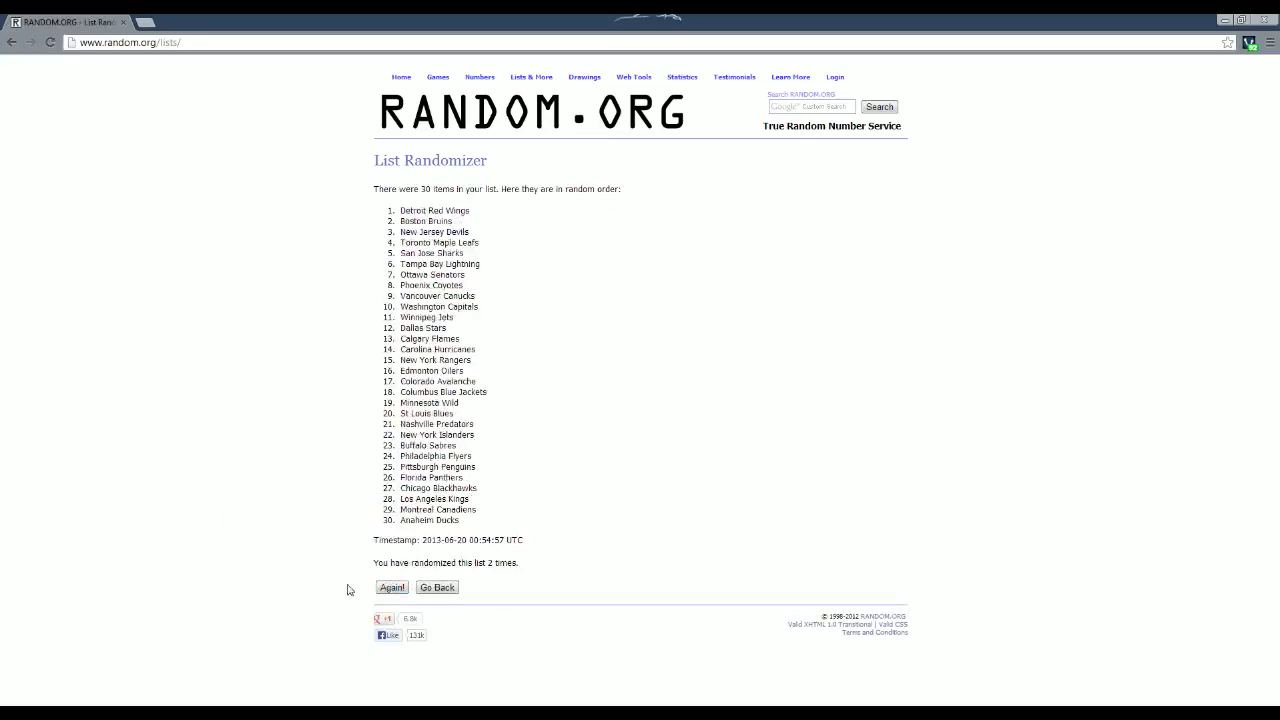
pyautogui.click(391, 587)
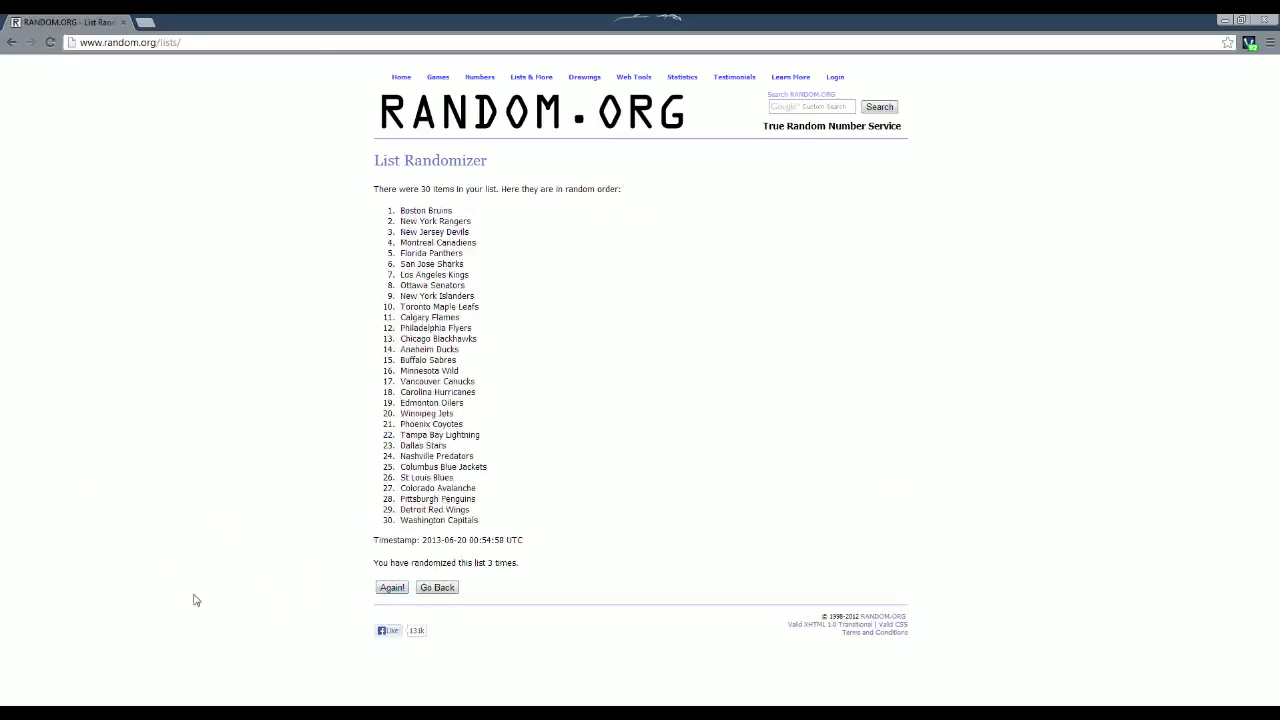
pyautogui.click(381, 591)
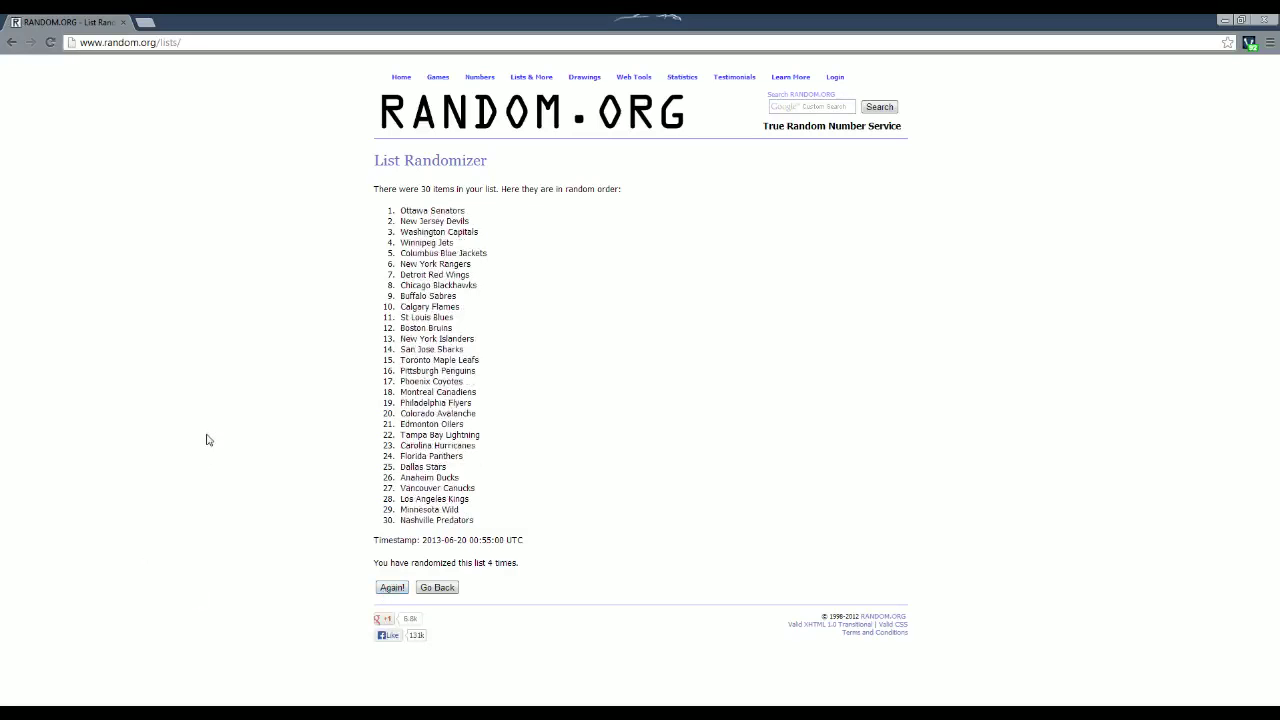
pyautogui.click(392, 587)
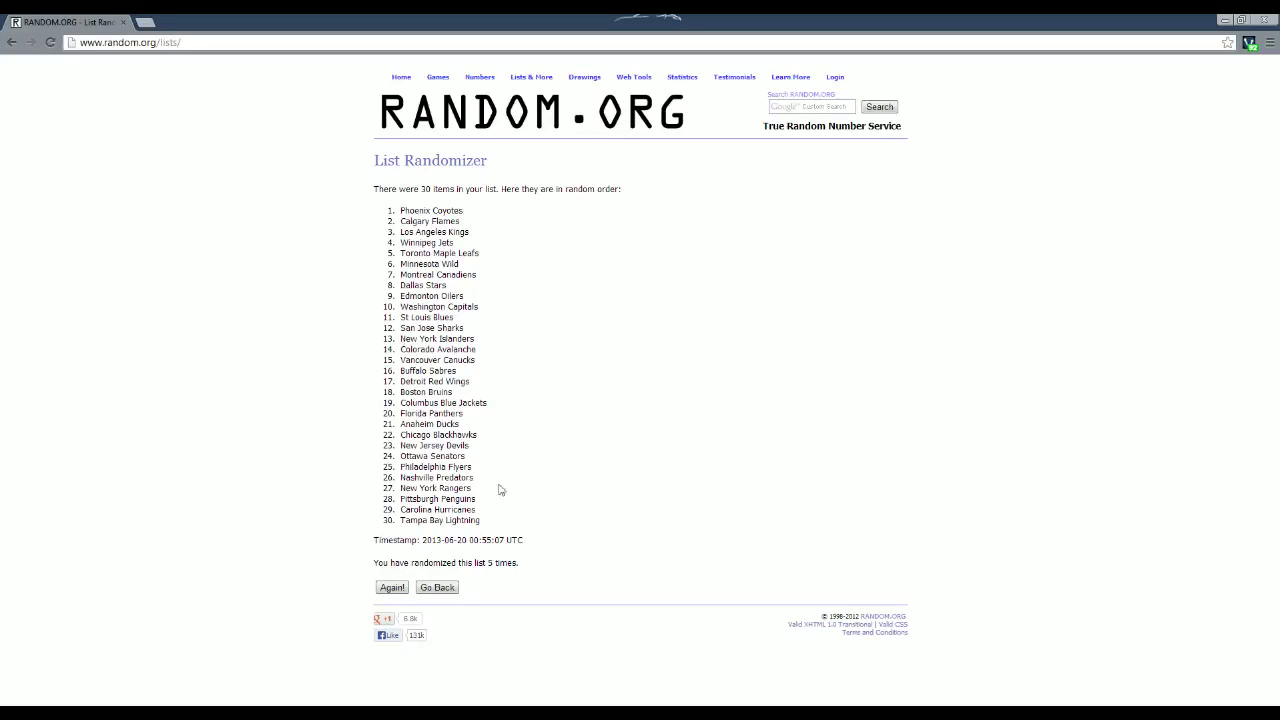
# Copy the randomized team list into F1:F30 of the Mini sheet in Excel's June19 workbook and widen column F to fit it.
pyautogui.moveTo(501, 527); pyautogui.dragTo(400, 210)
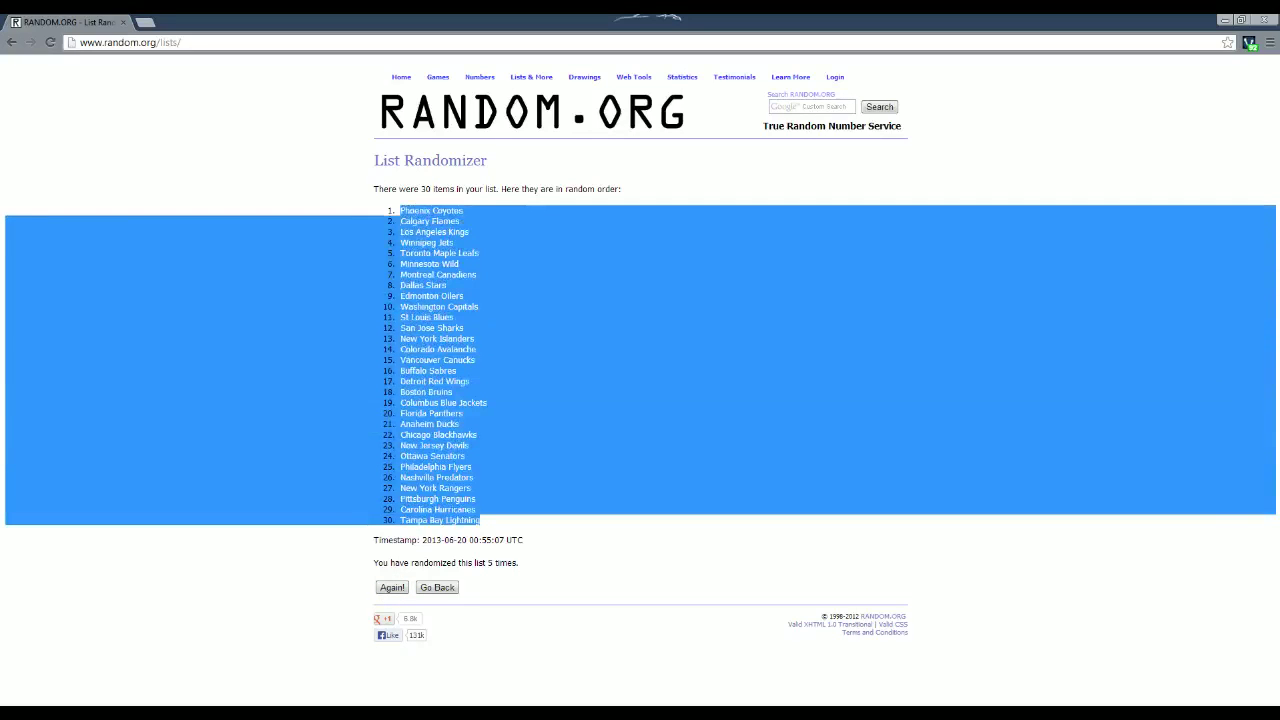
pyautogui.rightClick(416, 216)
pyautogui.click(428, 229)
pyautogui.click(515, 700)
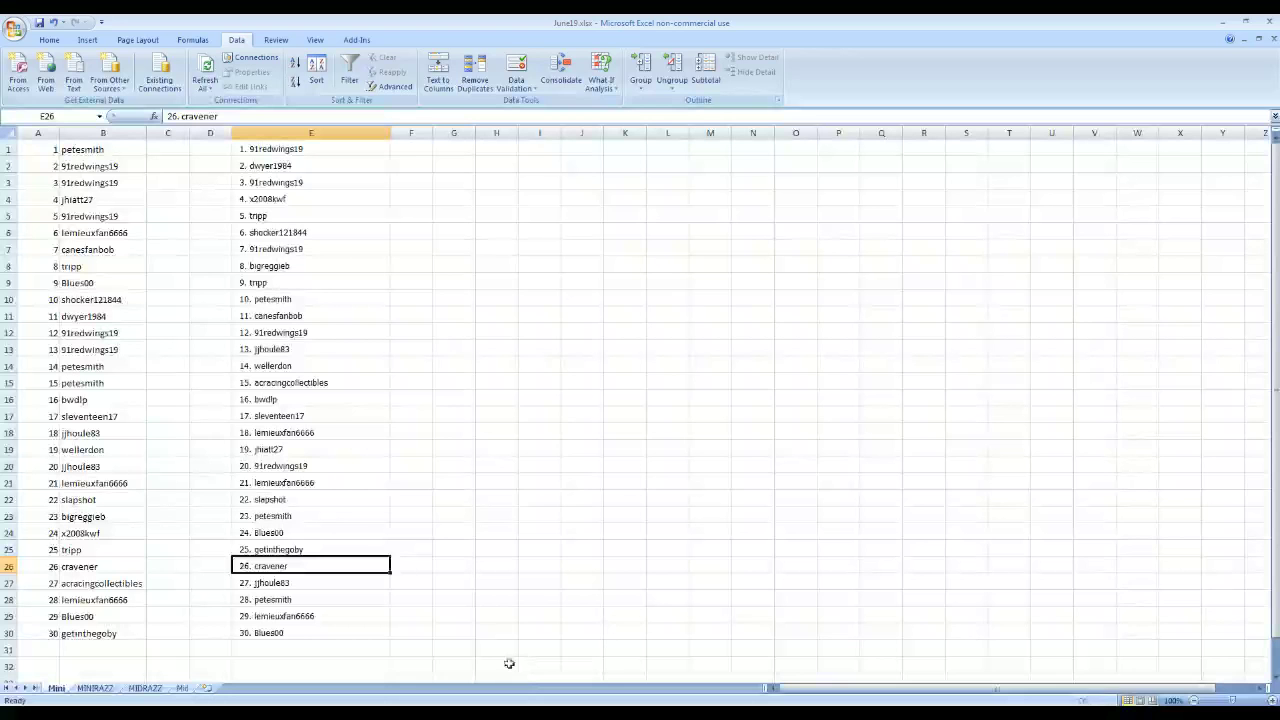
pyautogui.click(411, 149)
pyautogui.rightClick(405, 152)
pyautogui.click(437, 190)
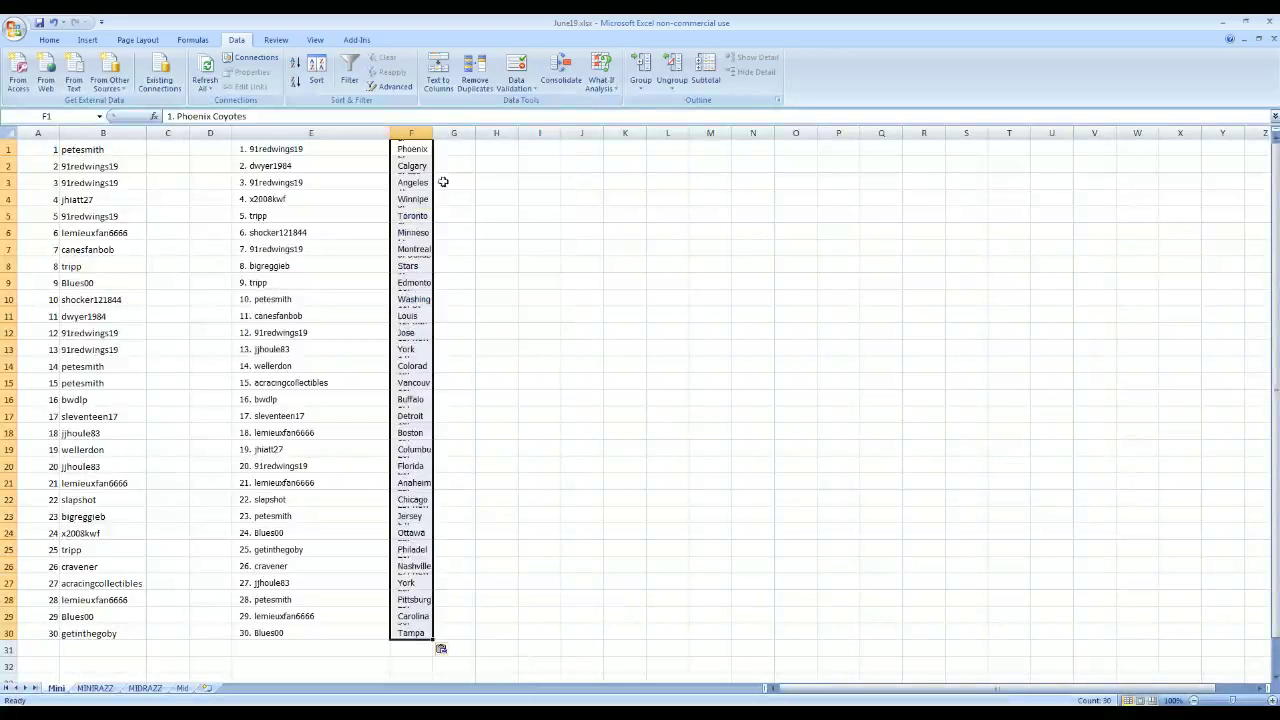
pyautogui.moveTo(433, 133); pyautogui.dragTo(545, 138)
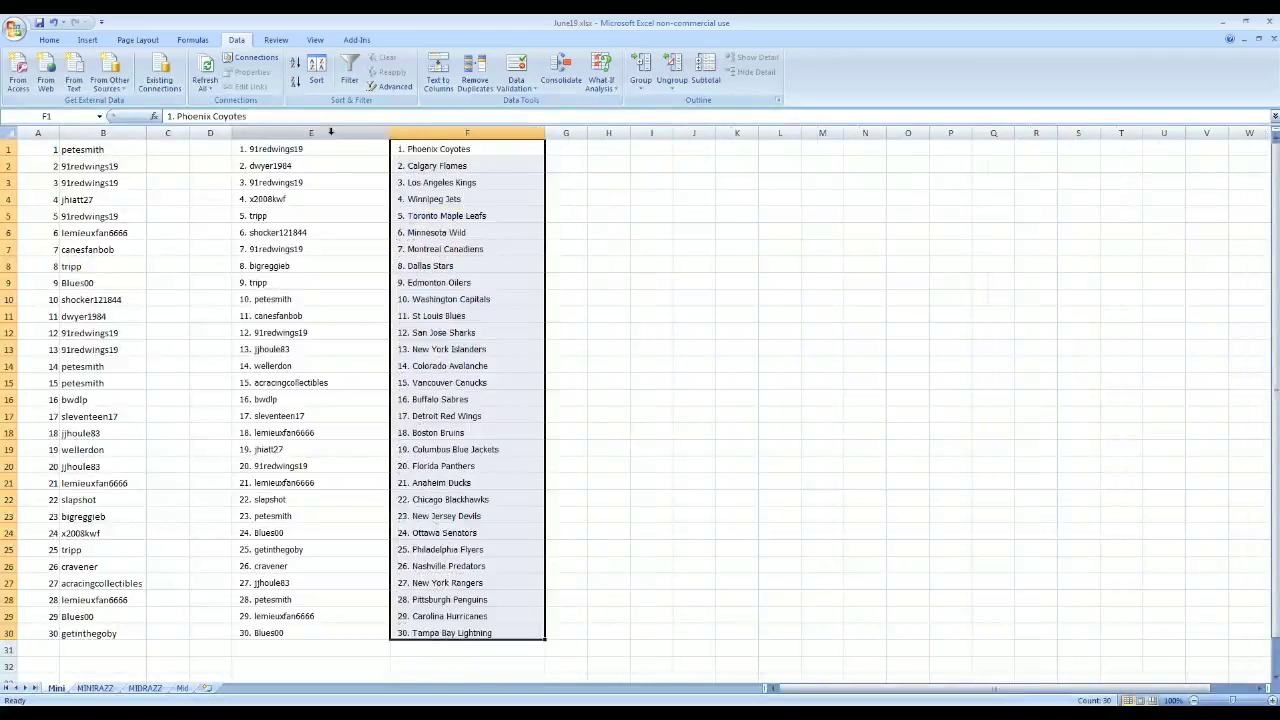
# Set the font size of columns E and F to 14 and widen both columns so every entry fits on one line.
pyautogui.moveTo(311, 133); pyautogui.dragTo(467, 133)
pyautogui.click(50, 41)
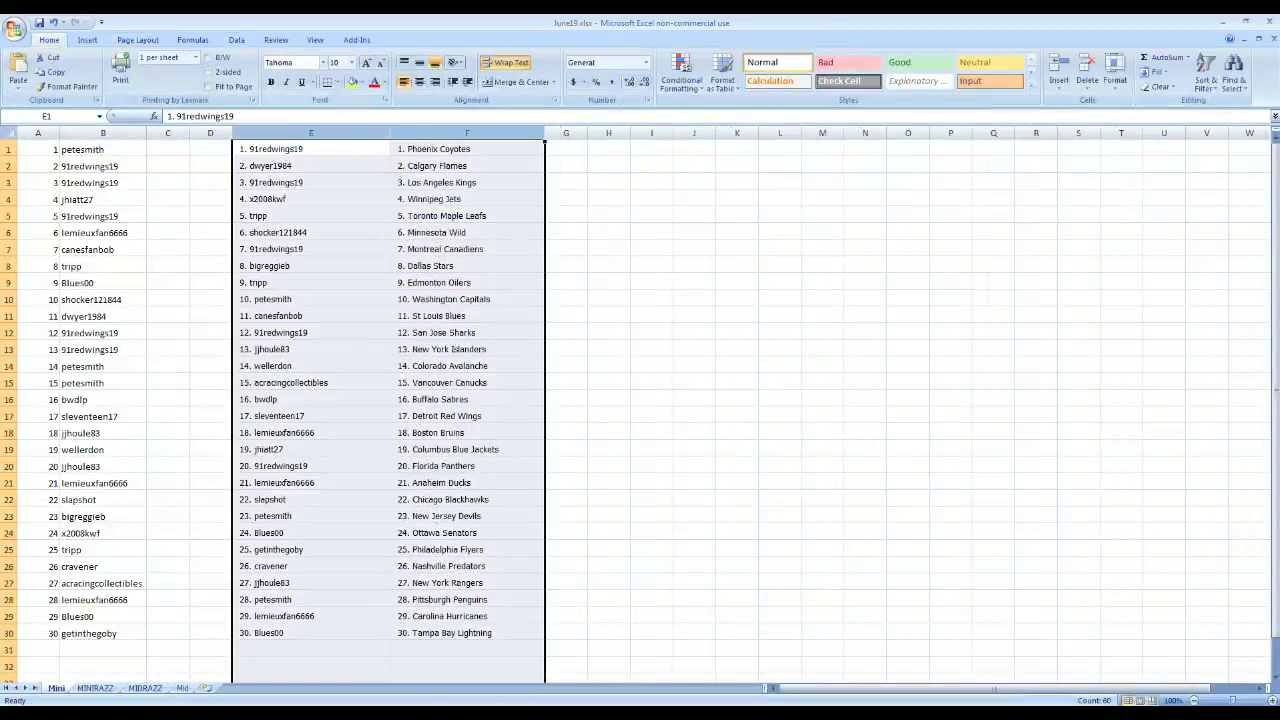
pyautogui.click(351, 62)
pyautogui.click(338, 137)
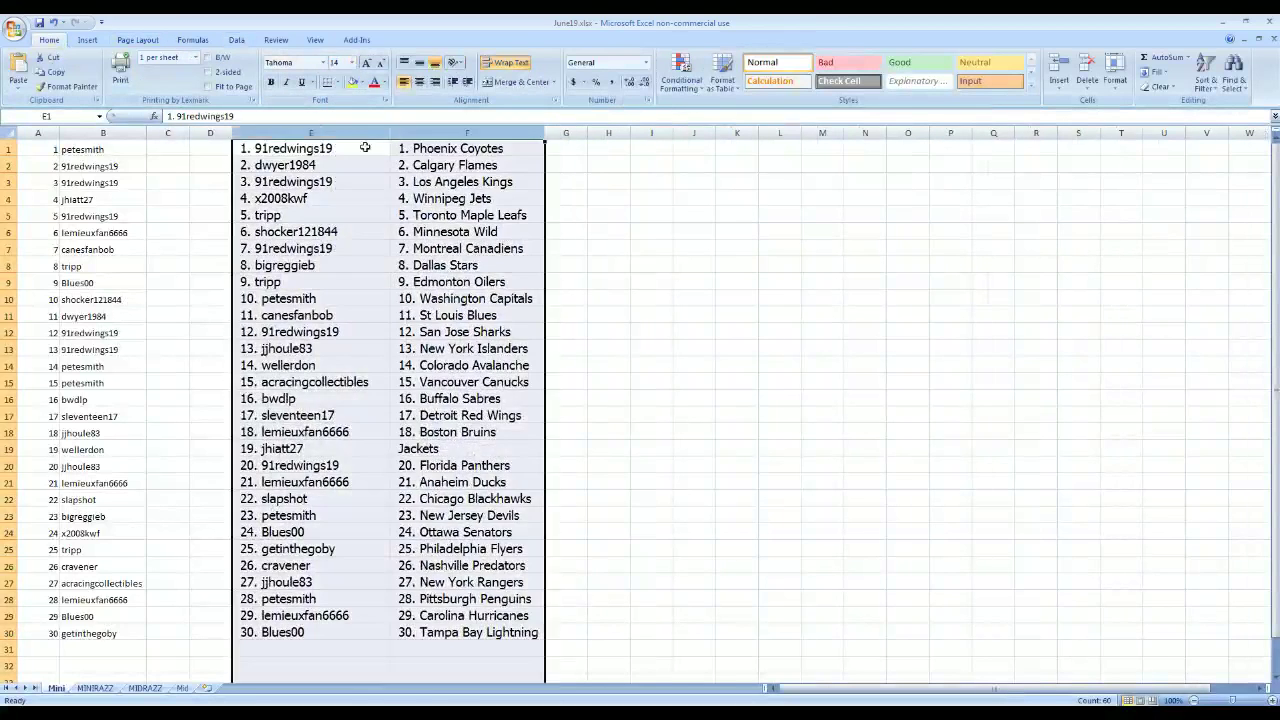
pyautogui.moveTo(392, 131); pyautogui.dragTo(433, 181)
pyautogui.click(606, 167)
# Review the username and team pairings in columns E and F row by row, from row 1 through row 30.
pyautogui.click(456, 148)
pyautogui.click(380, 145)
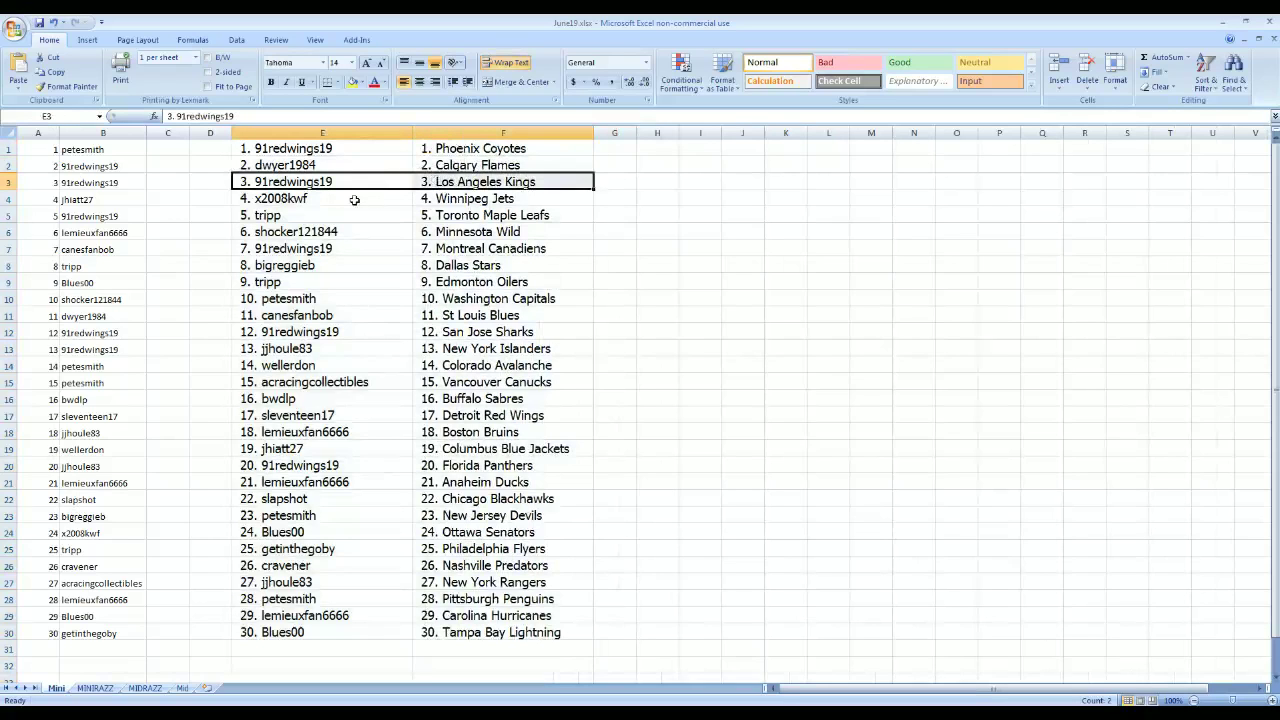
pyautogui.moveTo(352, 200); pyautogui.dragTo(428, 267)
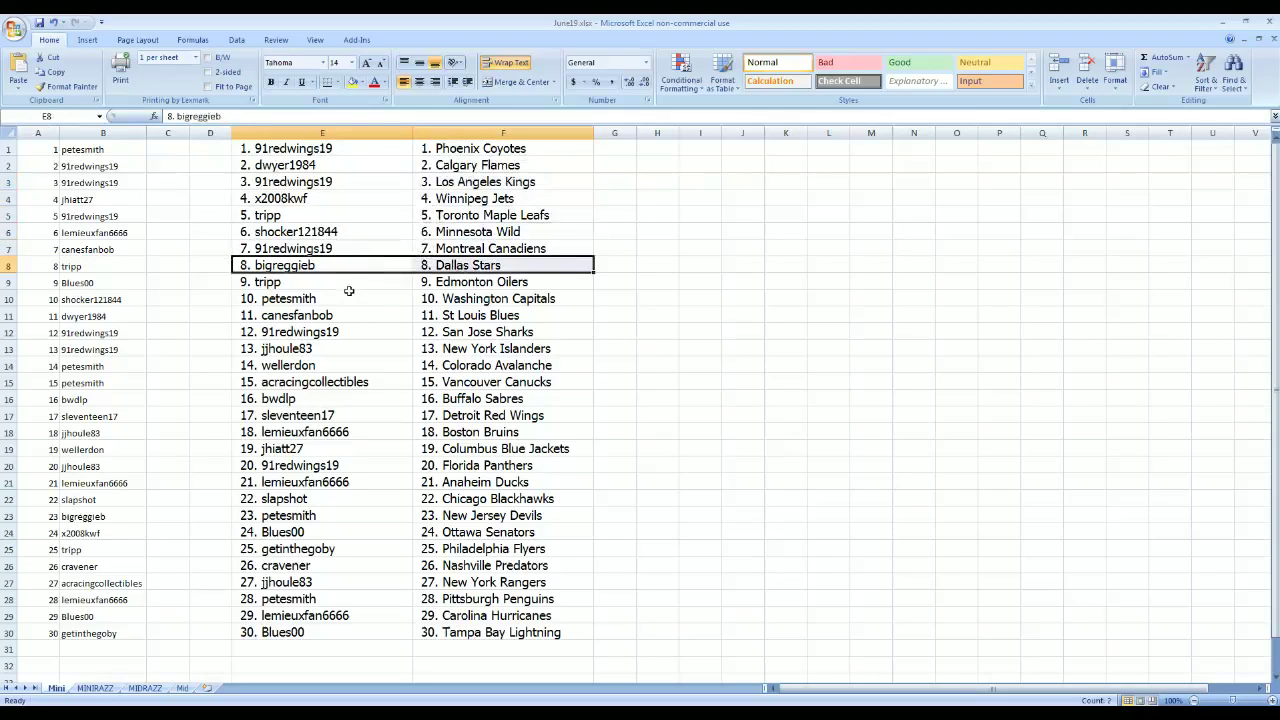
pyautogui.moveTo(349, 291); pyautogui.dragTo(428, 283)
pyautogui.moveTo(338, 300); pyautogui.dragTo(430, 398)
pyautogui.click(388, 348)
pyautogui.moveTo(368, 419); pyautogui.dragTo(424, 530)
pyautogui.click(387, 429)
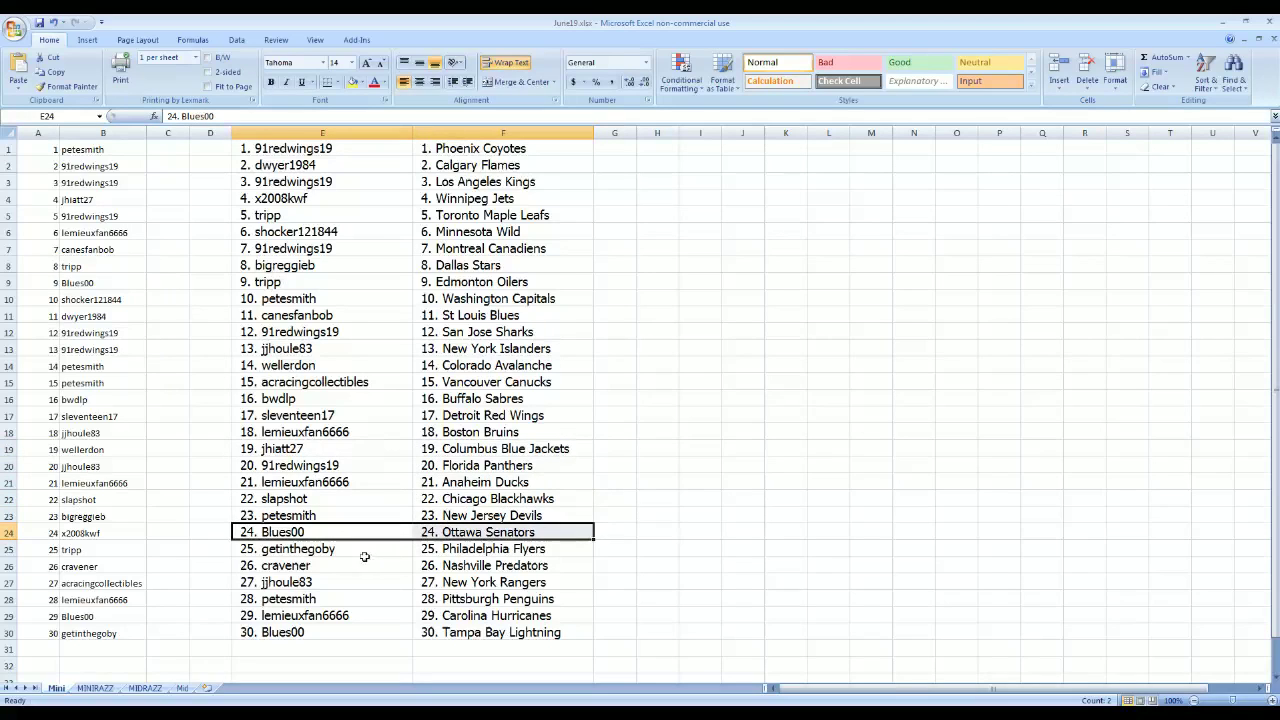
pyautogui.click(355, 550)
pyautogui.moveTo(355, 550); pyautogui.dragTo(430, 582)
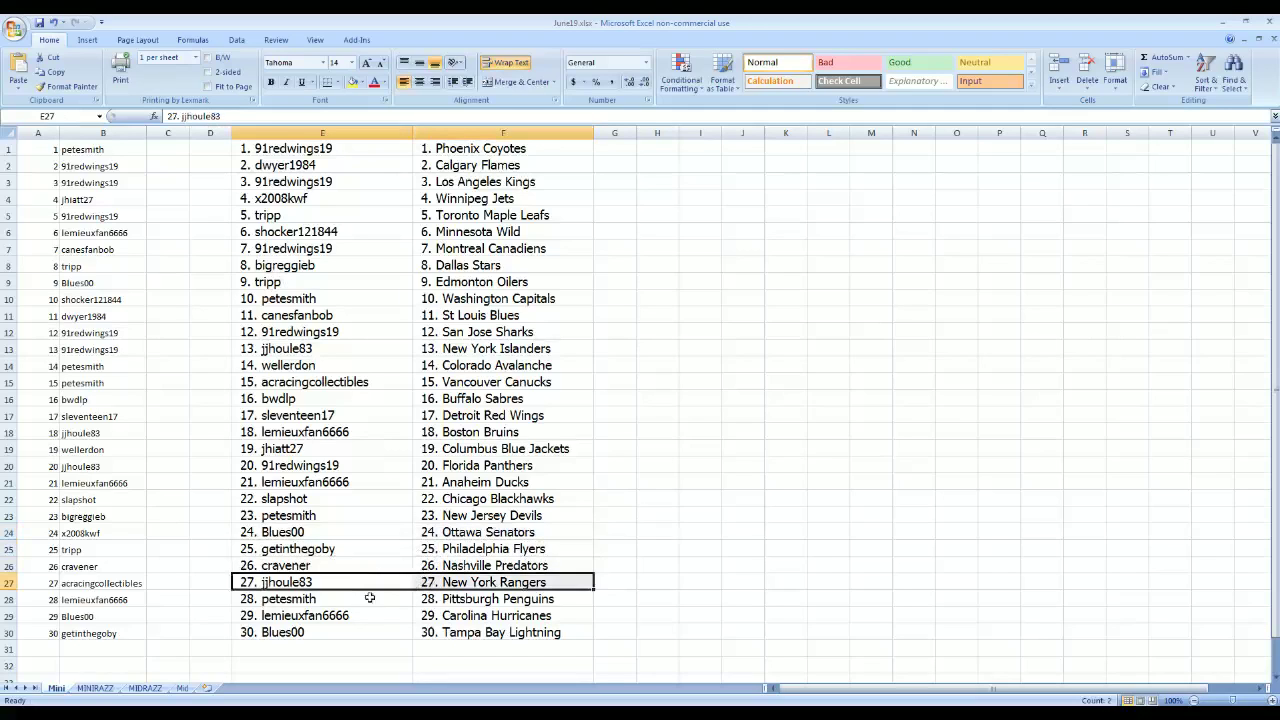
pyautogui.moveTo(354, 598); pyautogui.dragTo(465, 632)
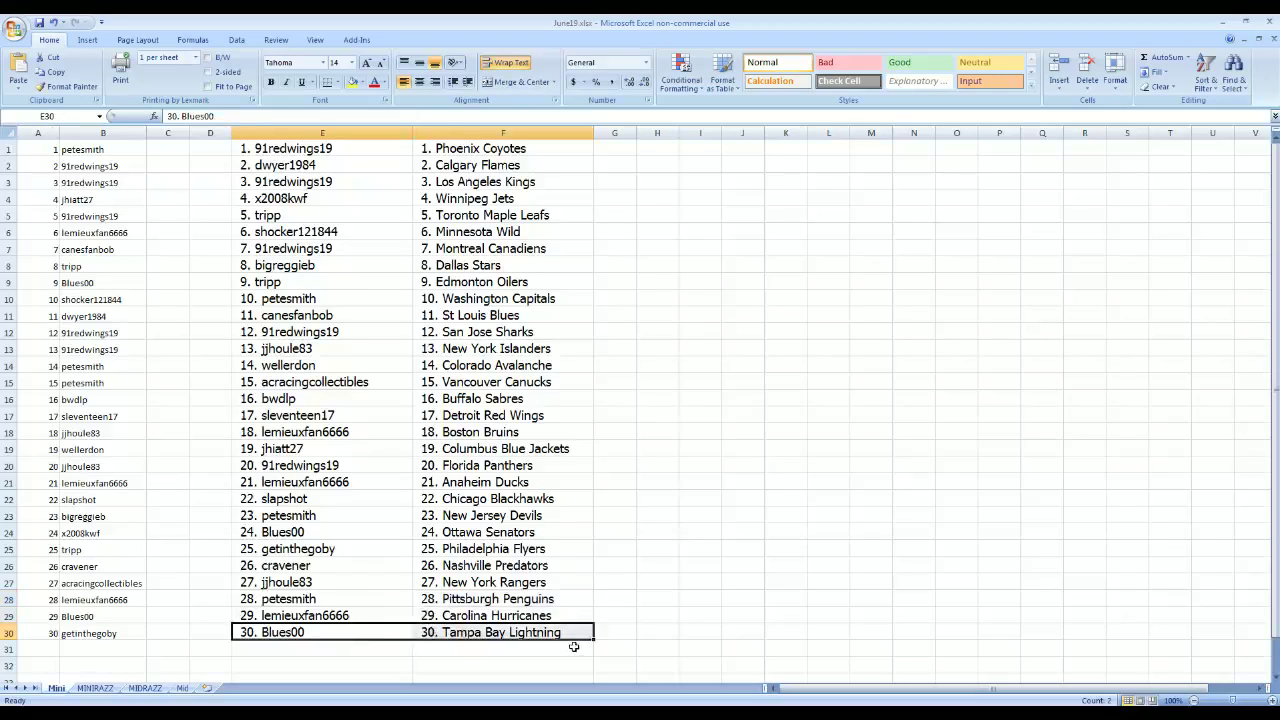
pyautogui.click(638, 480)
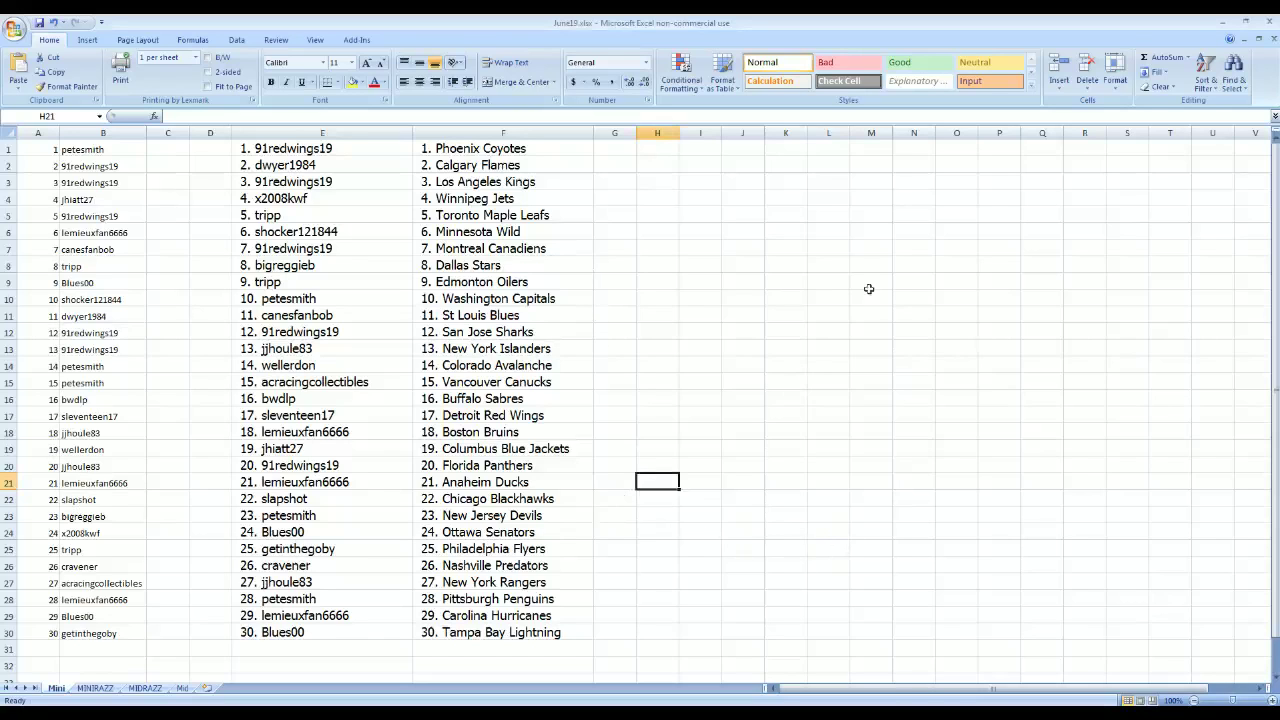
pyautogui.click(512, 198)
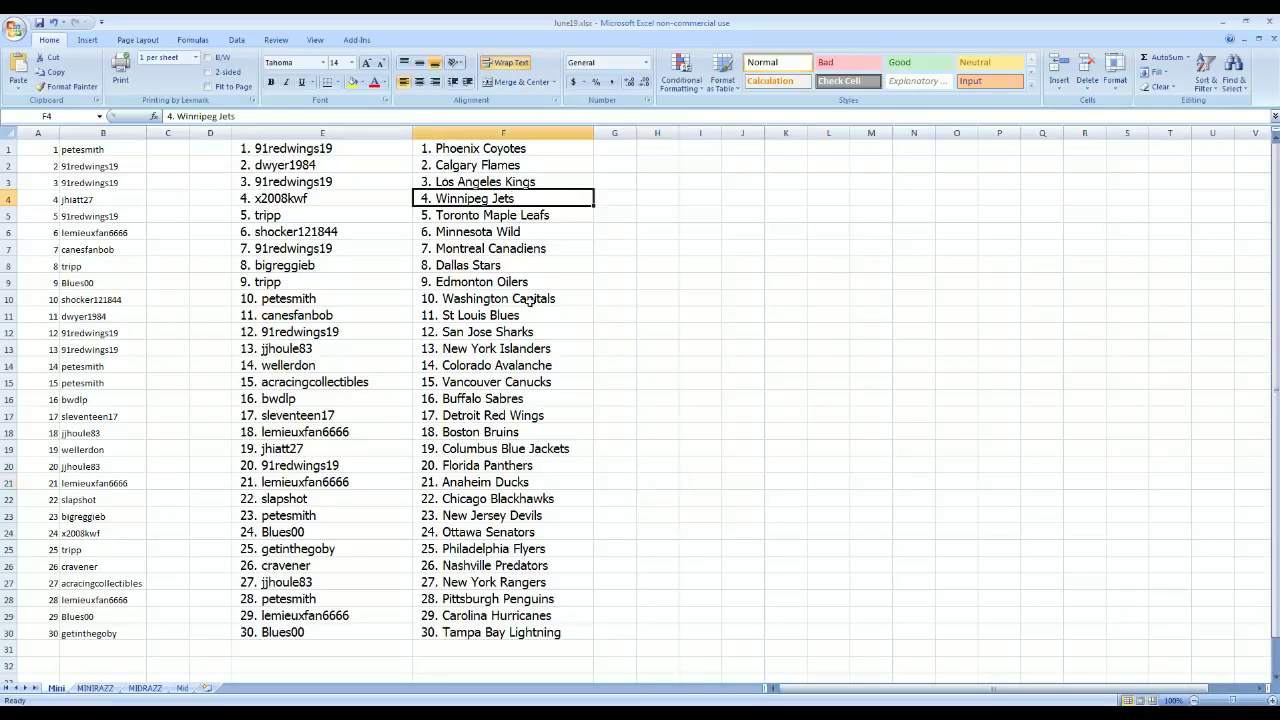
pyautogui.click(492, 270)
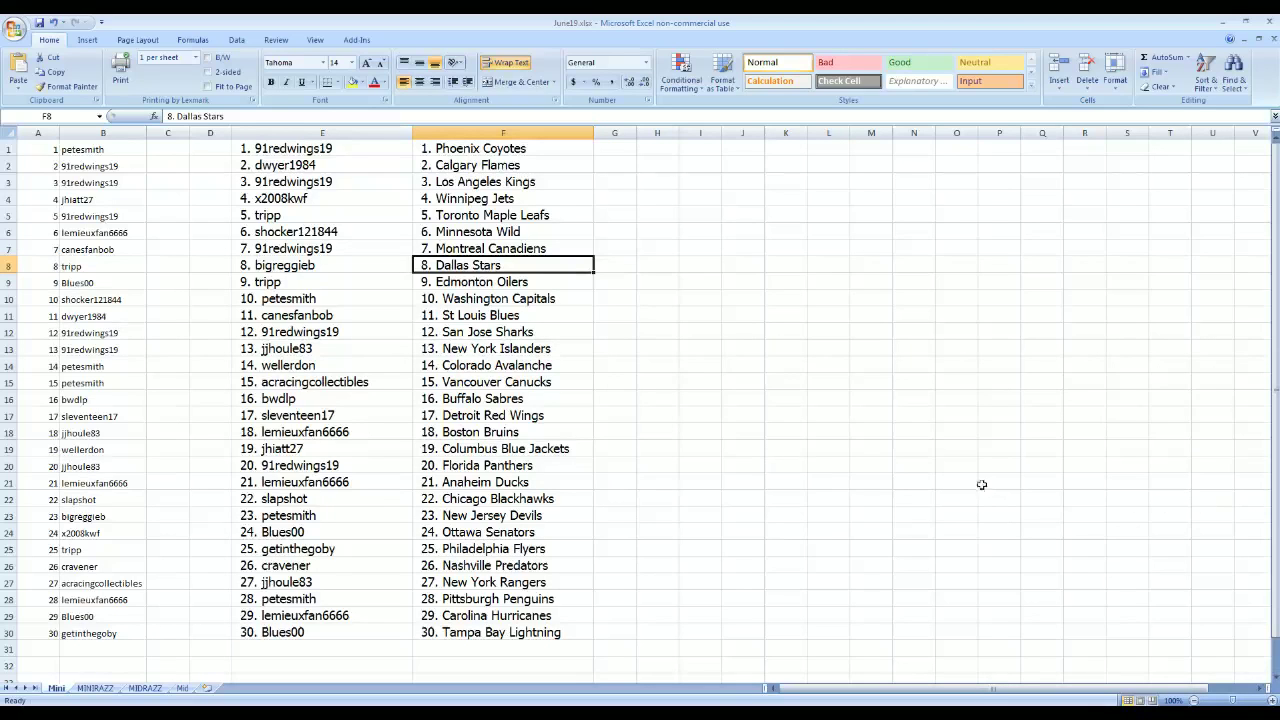
pyautogui.click(518, 300)
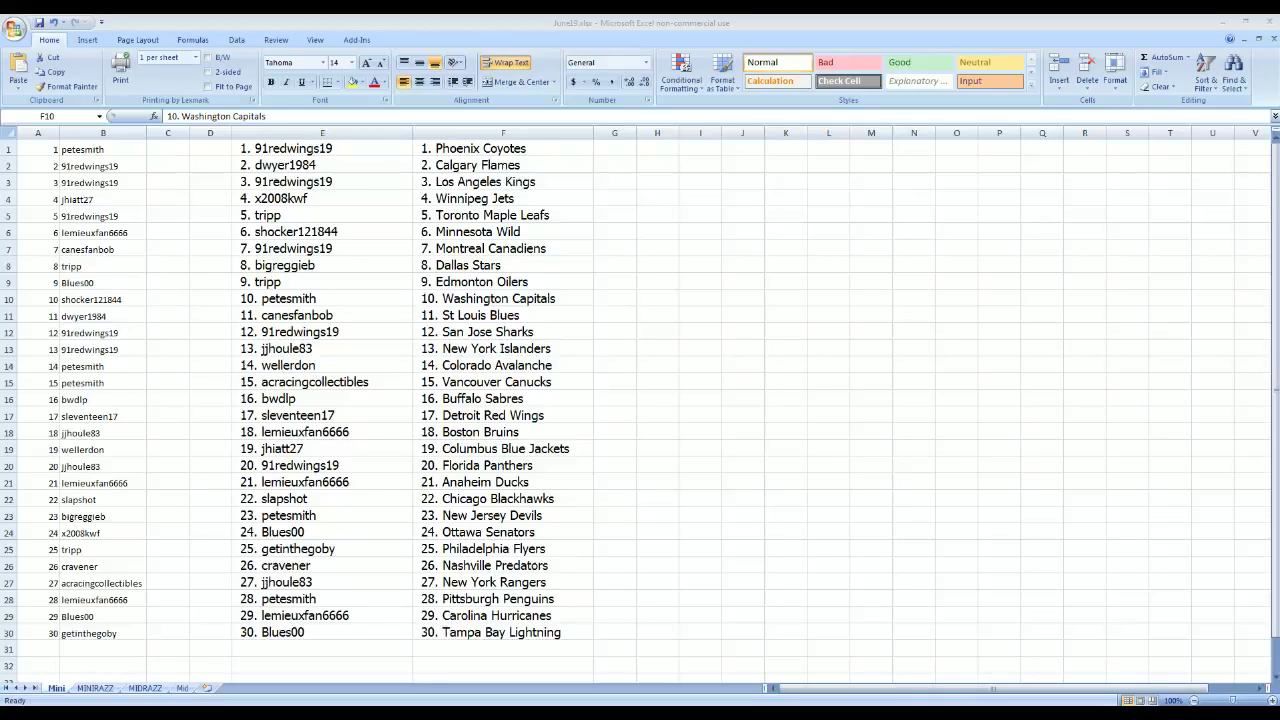
# Swap the Dallas Stars and Washington Capitals entries between F8 and F10, using G10 as a temporary cell.
pyautogui.click(497, 265)
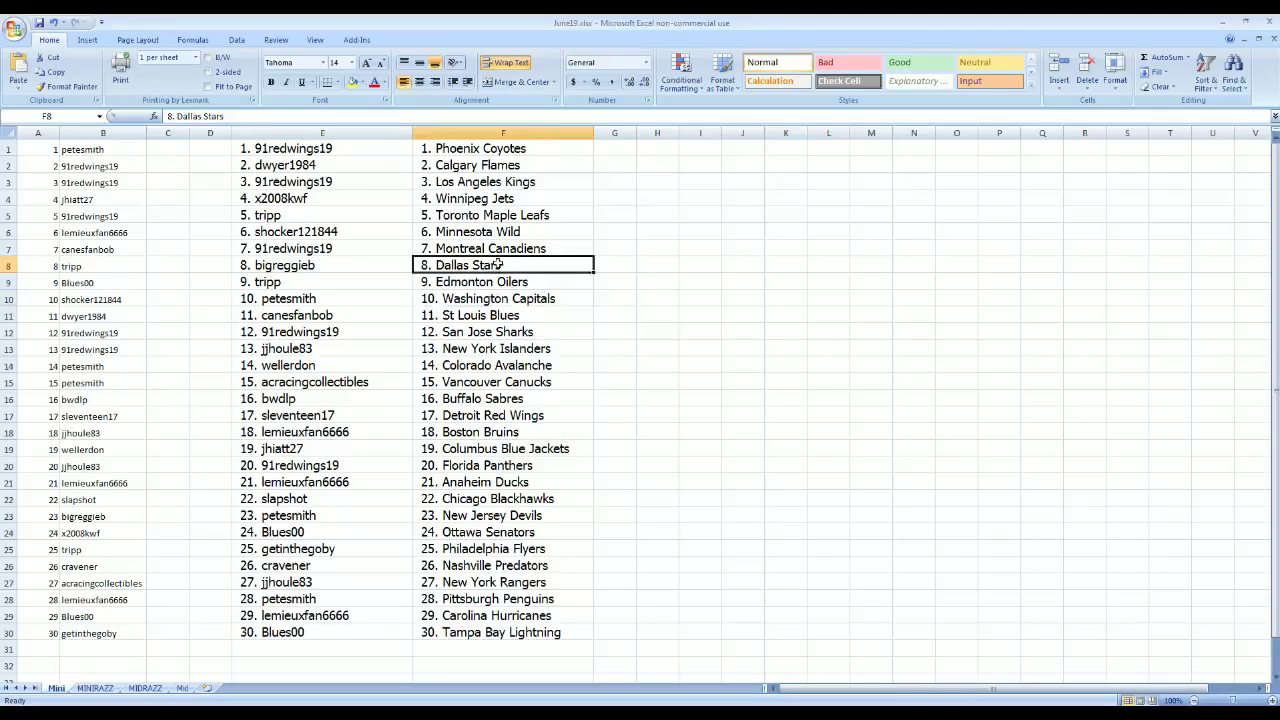
pyautogui.hotkey('ctrl', 'c')
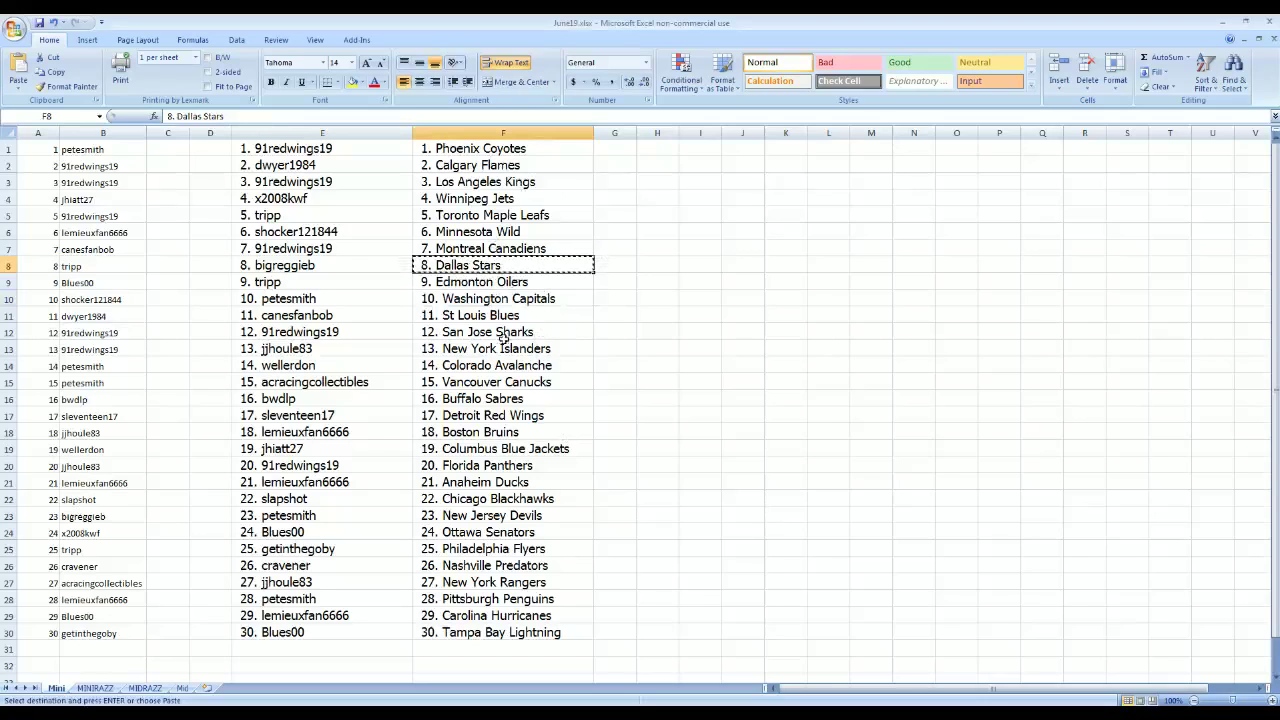
pyautogui.moveTo(594, 268); pyautogui.dragTo(586, 298)
pyautogui.click(560, 297)
pyautogui.click(615, 298)
# Swap the Washington Capitals in F8 with the Toronto Maple Leafs in F5, using G5 as a temporary cell.
pyautogui.click(515, 263)
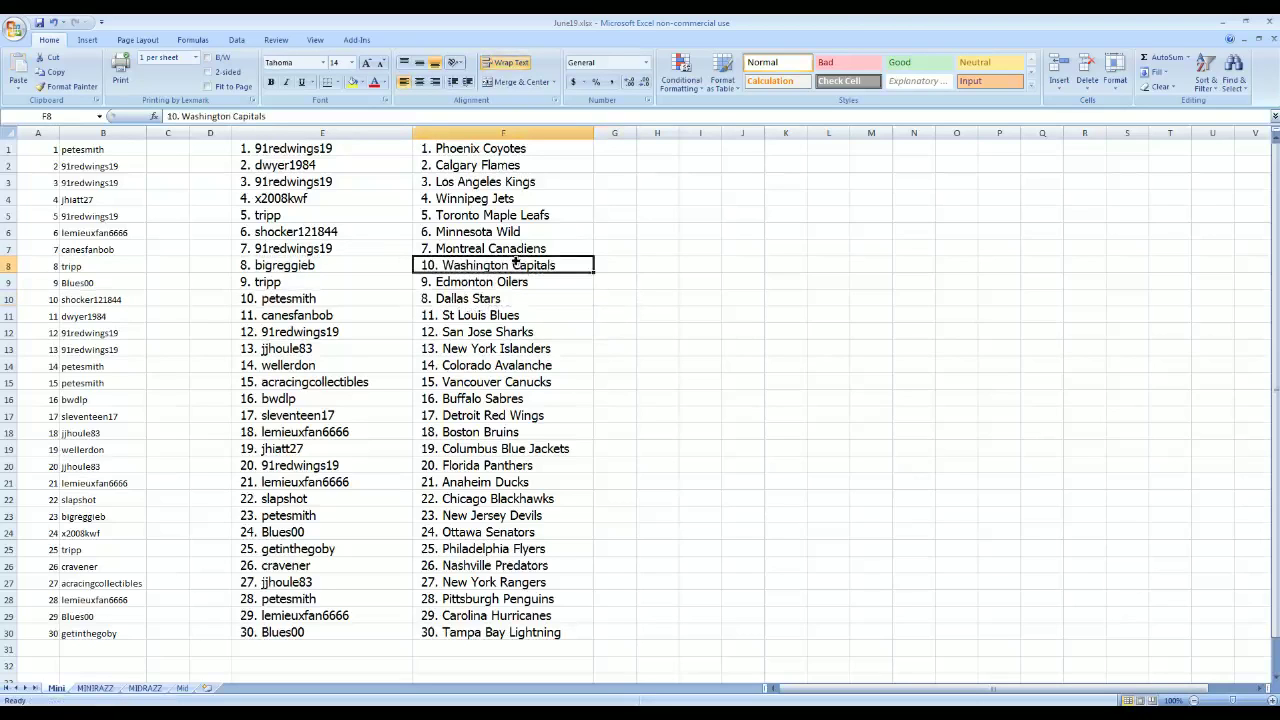
pyautogui.hotkey('ctrl', 'c')
pyautogui.click(591, 216)
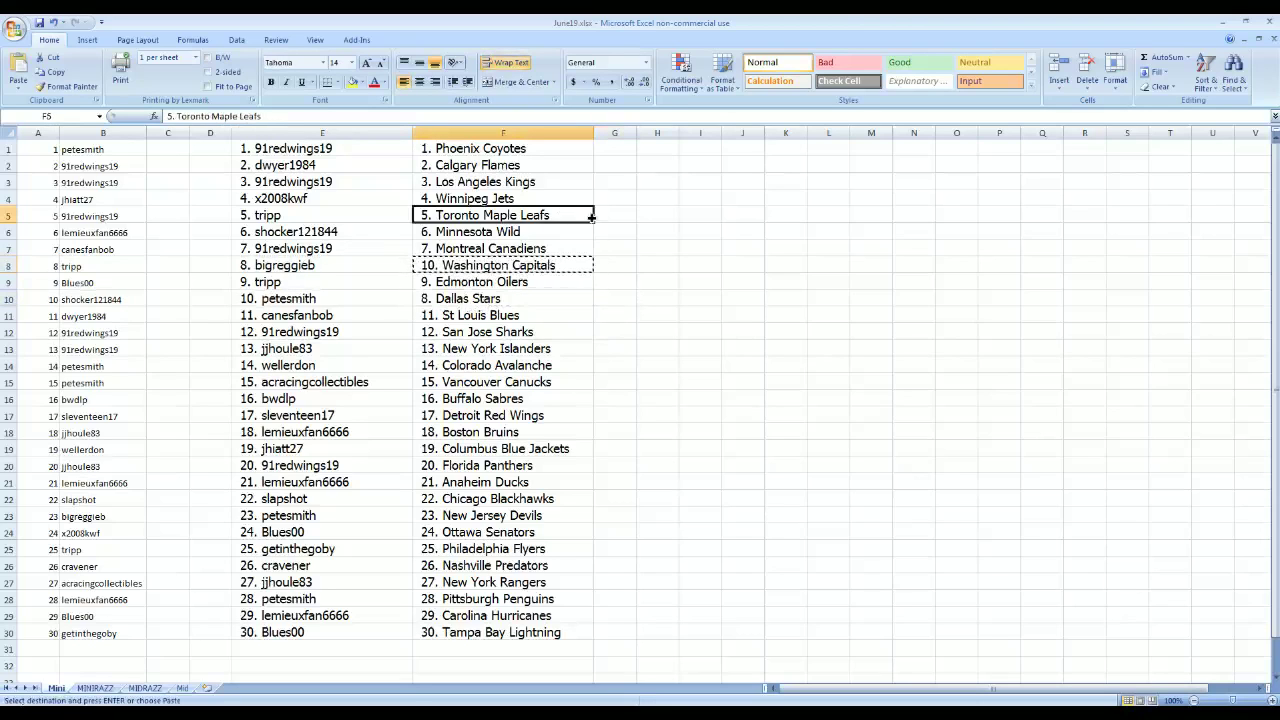
pyautogui.click(615, 215)
pyautogui.press('Return')
pyautogui.click(591, 216)
pyautogui.hotkey('ctrl', 'x')
pyautogui.press('Down')
pyautogui.press('Down')
pyautogui.press('Down')
pyautogui.press('Return')
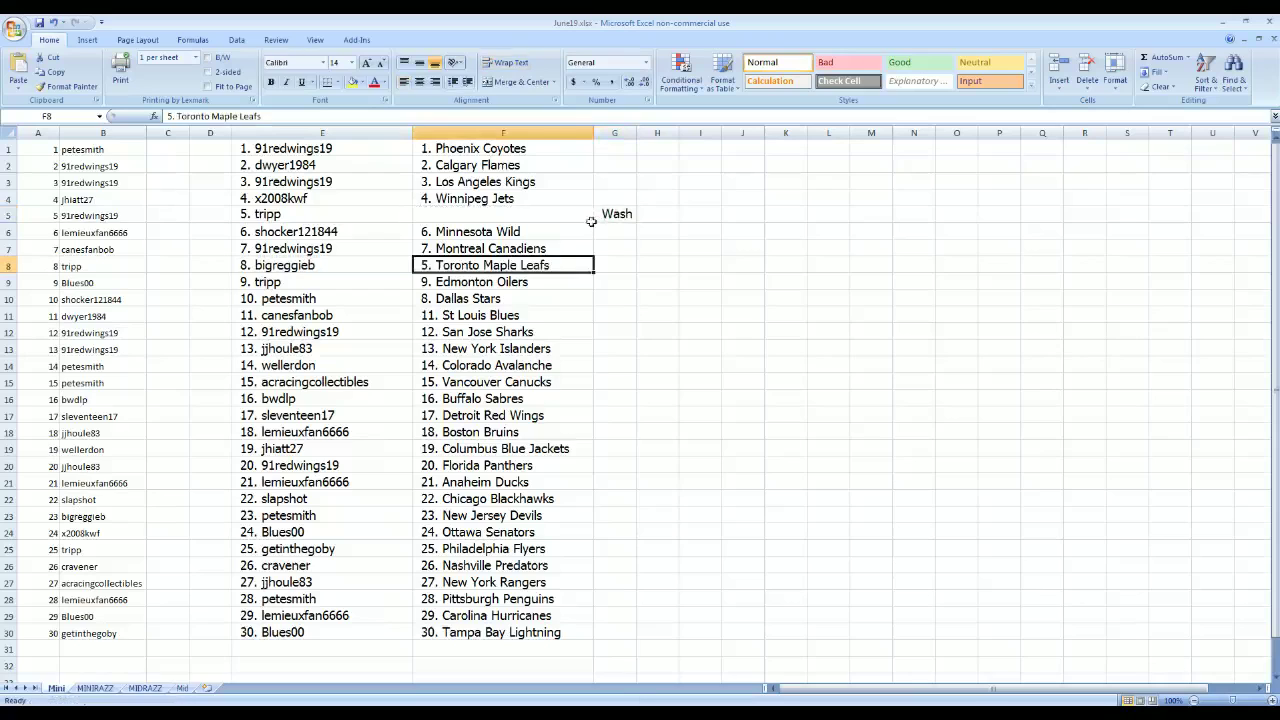
pyautogui.click(612, 215)
pyautogui.moveTo(596, 215); pyautogui.dragTo(530, 216)
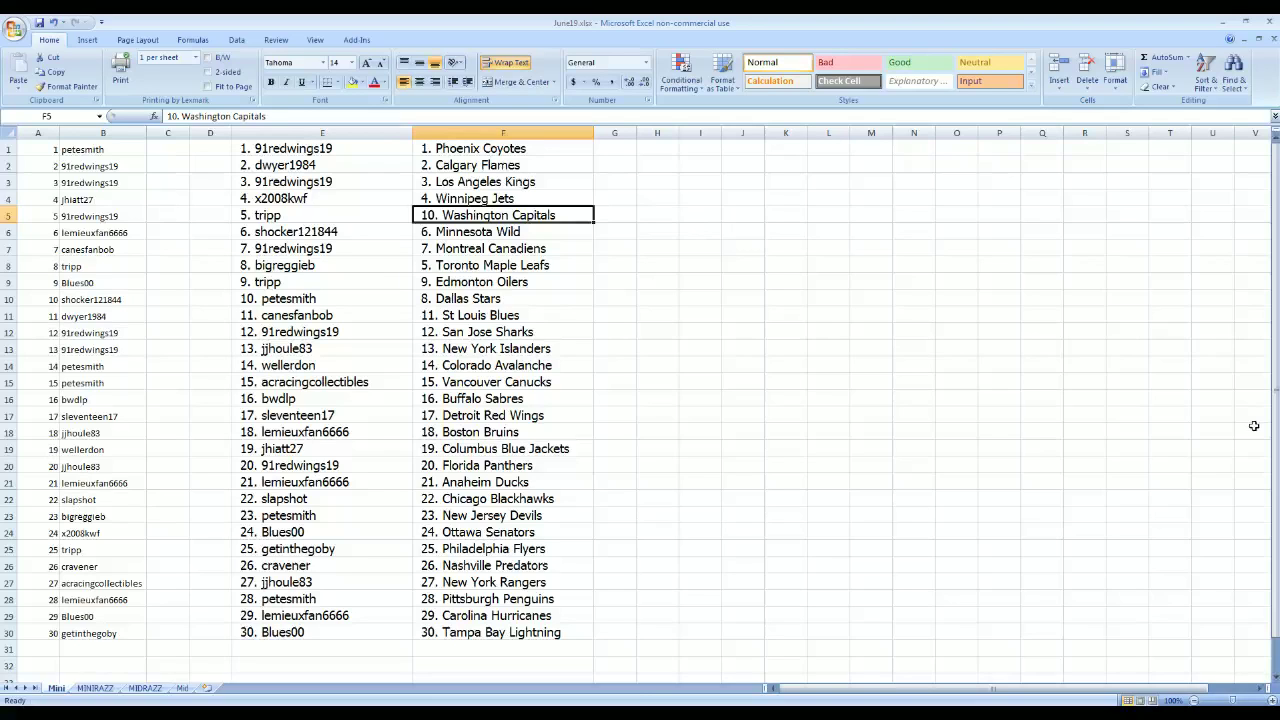
# Reverse both team swaps, returning Toronto Maple Leafs to F5, Dallas Stars to F8 and Washington Capitals to F10.
pyautogui.hotkey('ctrl', 'x')
pyautogui.press('Down')
pyautogui.press('Down')
pyautogui.press('Down')
pyautogui.hotkey('ctrl', 'v')
pyautogui.press('Down')
pyautogui.press('Down')
pyautogui.hotkey('ctrl', 'x')
pyautogui.press('Up')
pyautogui.press('Up')
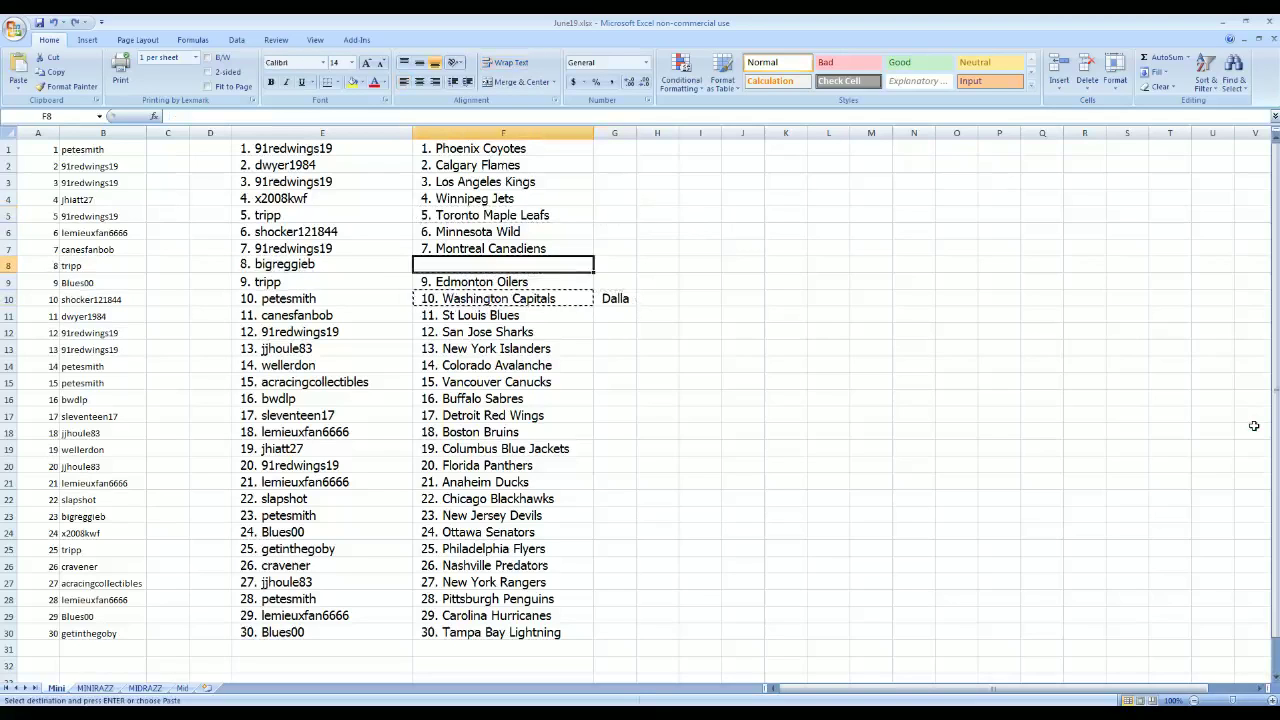
pyautogui.hotkey('ctrl', 'v')
pyautogui.press('Down')
pyautogui.press('Down')
pyautogui.press('Right')
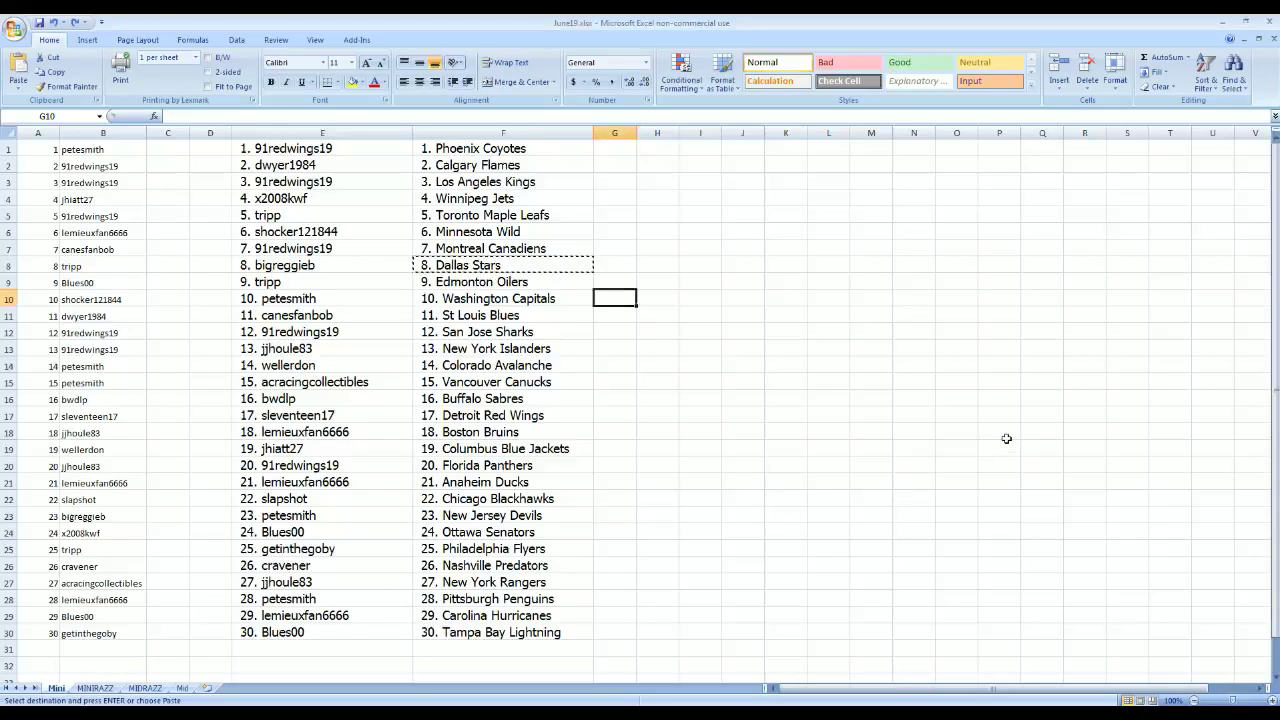
# Trade the teams in F8 and F10 through G10, putting Washington Capitals in F8 and Dallas Stars in F10.
pyautogui.hotkey('ctrl', 'v')
pyautogui.press('Left')
pyautogui.press('Up')
pyautogui.press('Up')
pyautogui.press('Return')
pyautogui.press('Right')
pyautogui.press('Down')
pyautogui.press('Down')
pyautogui.hotkey('ctrl', 'x')
pyautogui.press('Left')
pyautogui.press('Return')
# Move Washington Capitals from F8 to the temporary cell G5 and Toronto Maple Leafs from F5 to F8.
pyautogui.press('Up')
pyautogui.press('Up')
pyautogui.hotkey('ctrl', 'x')
pyautogui.press('Up')
pyautogui.press('Up')
pyautogui.press('Up')
pyautogui.press('Right')
pyautogui.press('Return')
pyautogui.press('Left')
pyautogui.hotkey('ctrl', 'x')
pyautogui.press('Down')
pyautogui.press('Down')
pyautogui.press('Down')
pyautogui.press('Return')
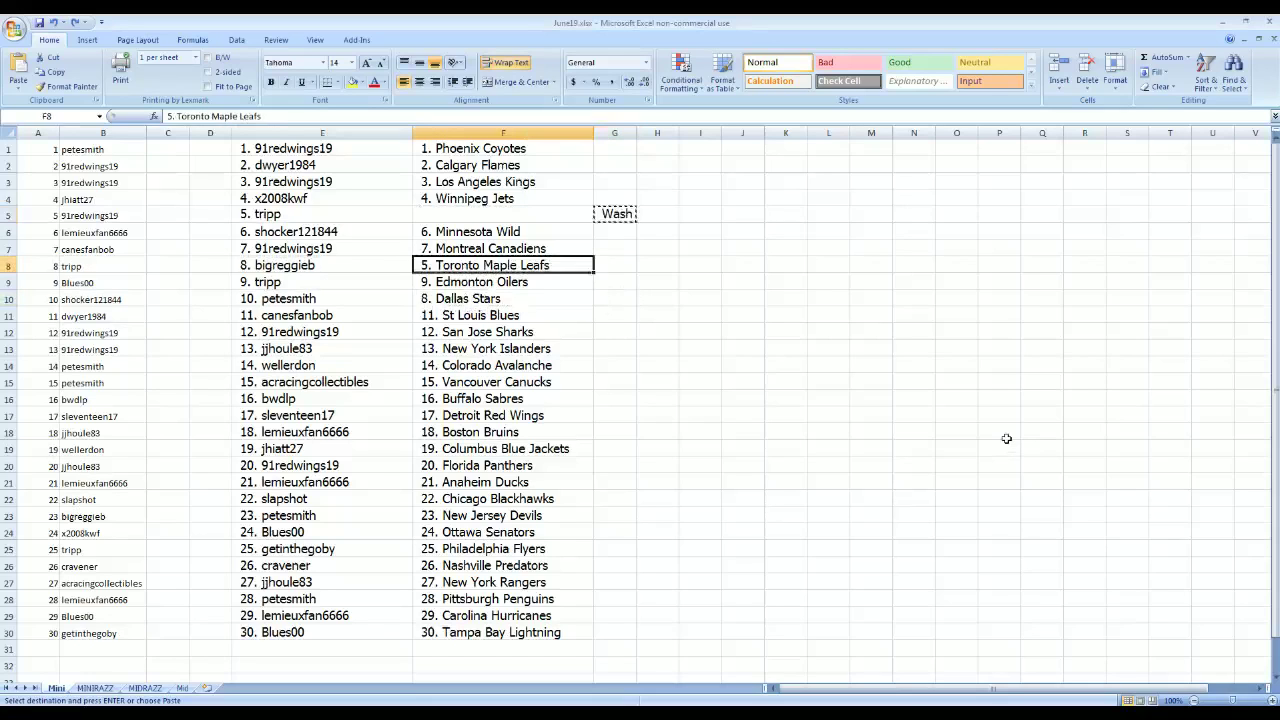
# Move Washington Capitals from the temporary cell G5 into the empty cell F5.
pyautogui.press('Up')
pyautogui.press('Up')
pyautogui.press('Up')
pyautogui.press('Right')
pyautogui.hotkey('ctrl', 'x')
pyautogui.press('Left')
pyautogui.press('Return')
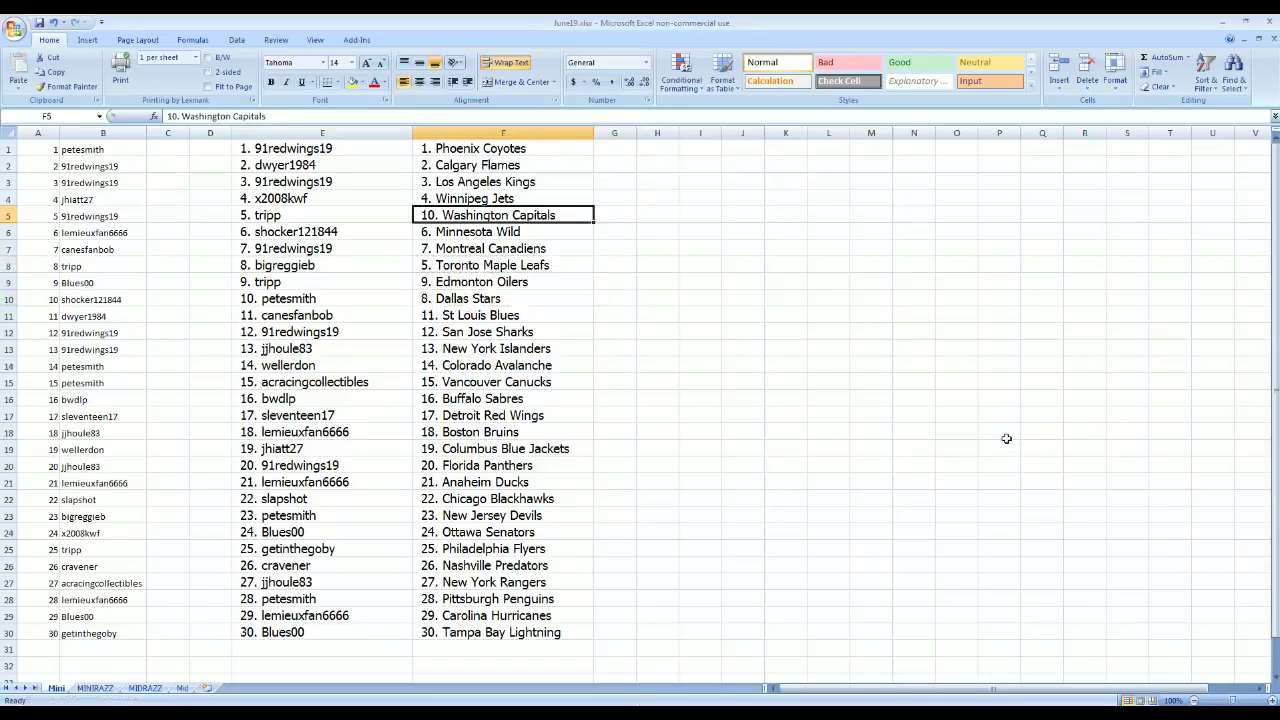
pyautogui.click(1087, 430)
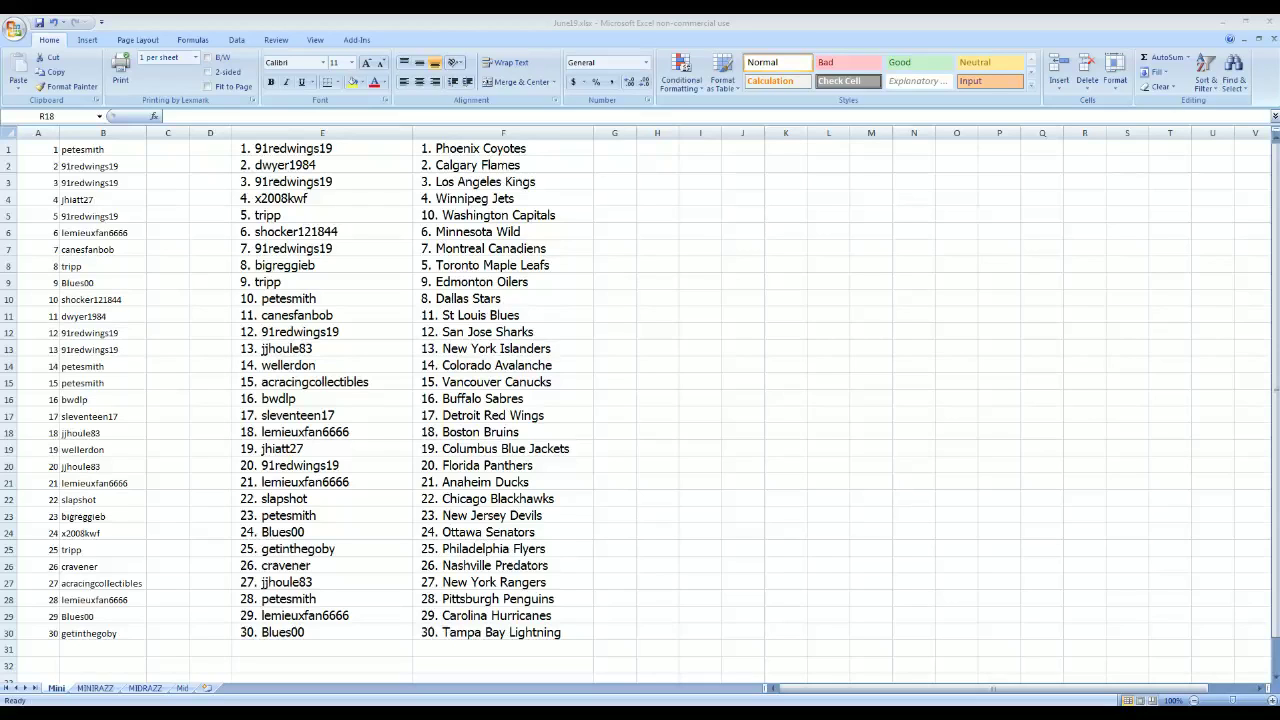
pyautogui.click(1084, 431)
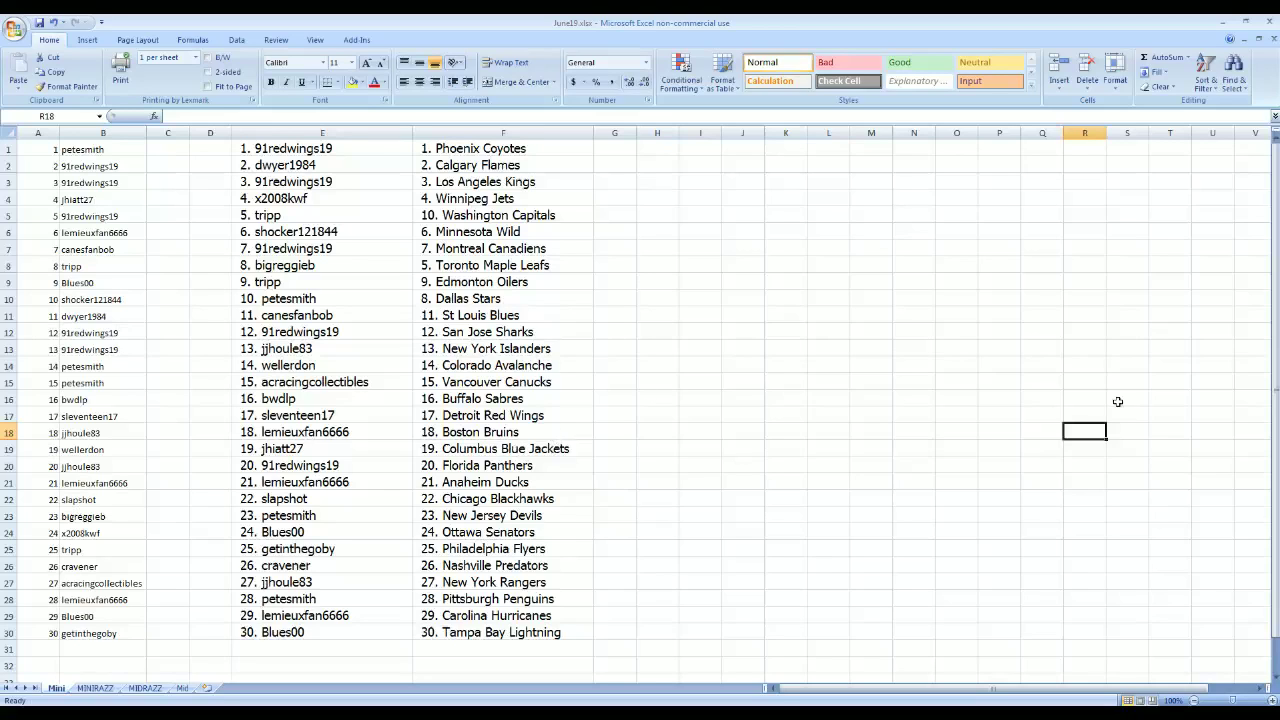
pyautogui.hotkey('alt', 'Tab')
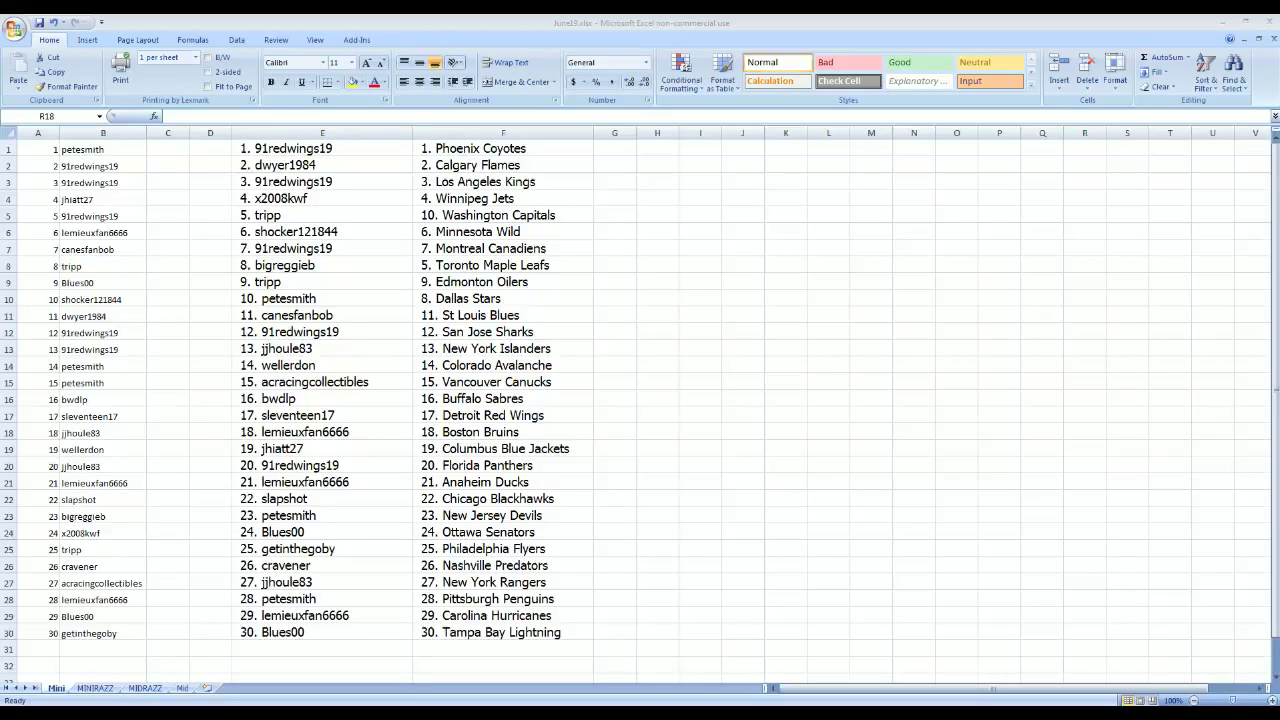